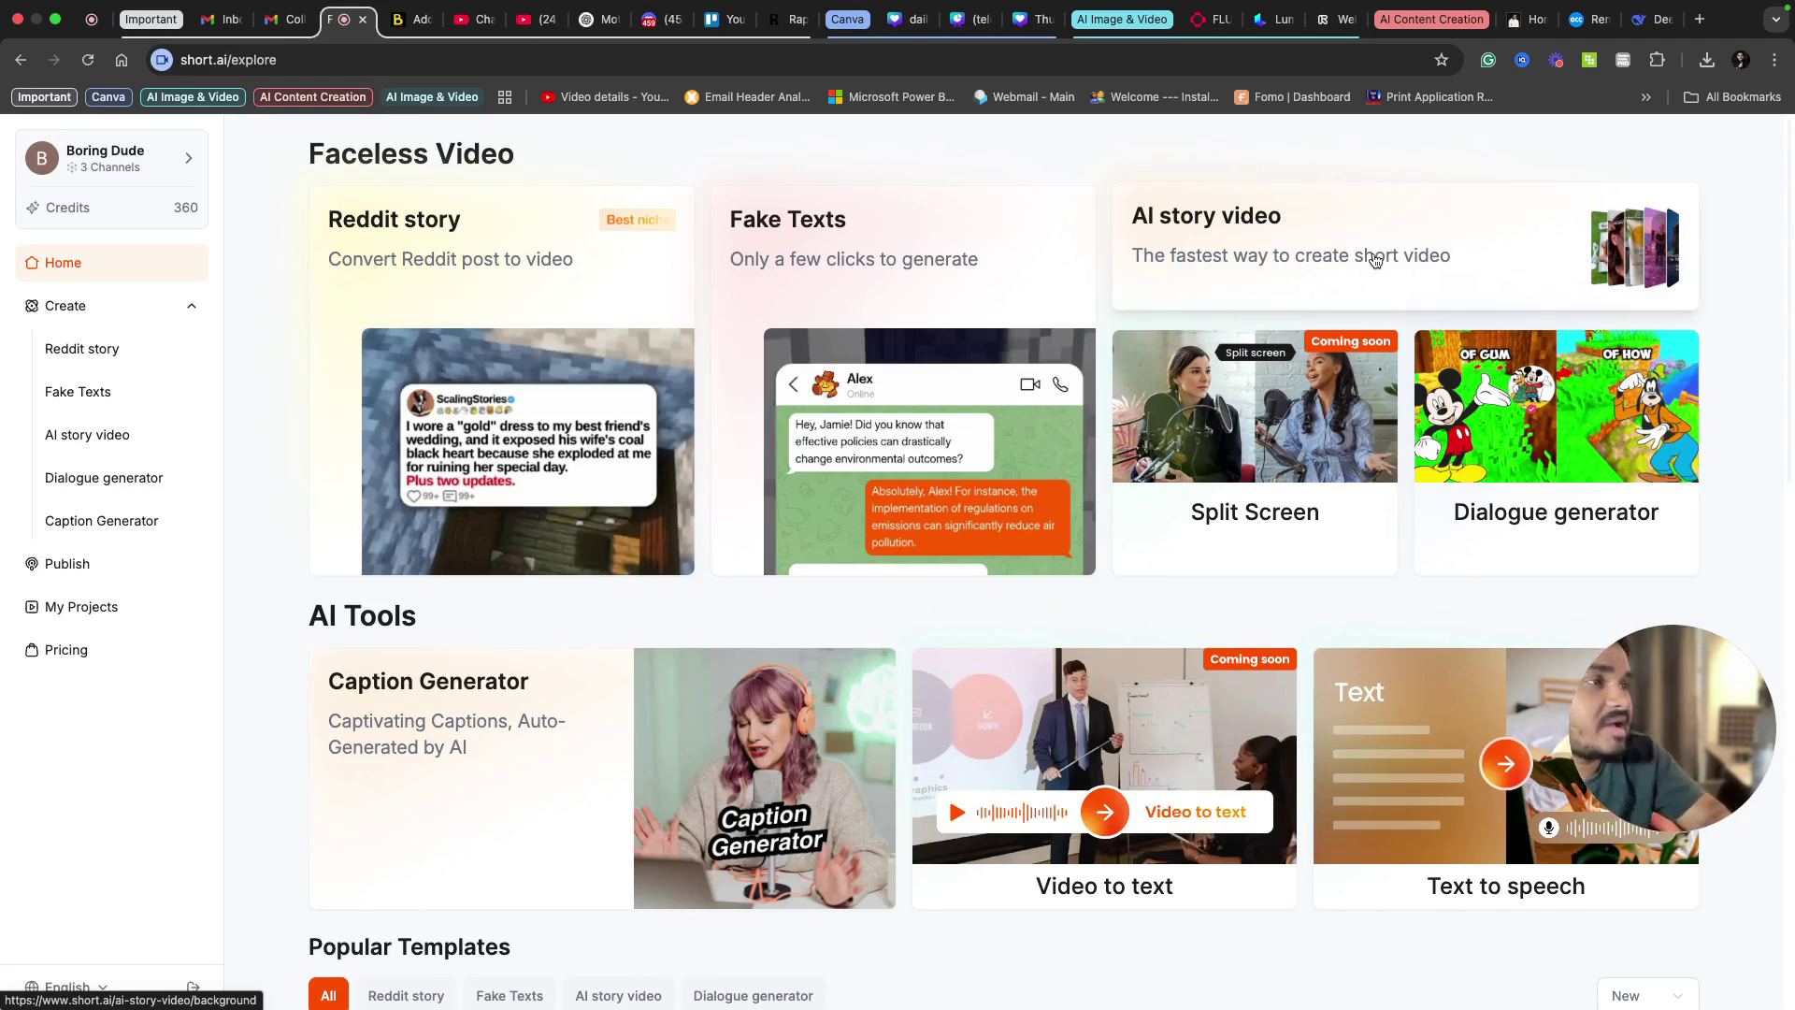
- Scroll to Popular Templates and play the AI story video template's 'GOLD AND SPICES' preview
scroll(1375, 260, down, 4)
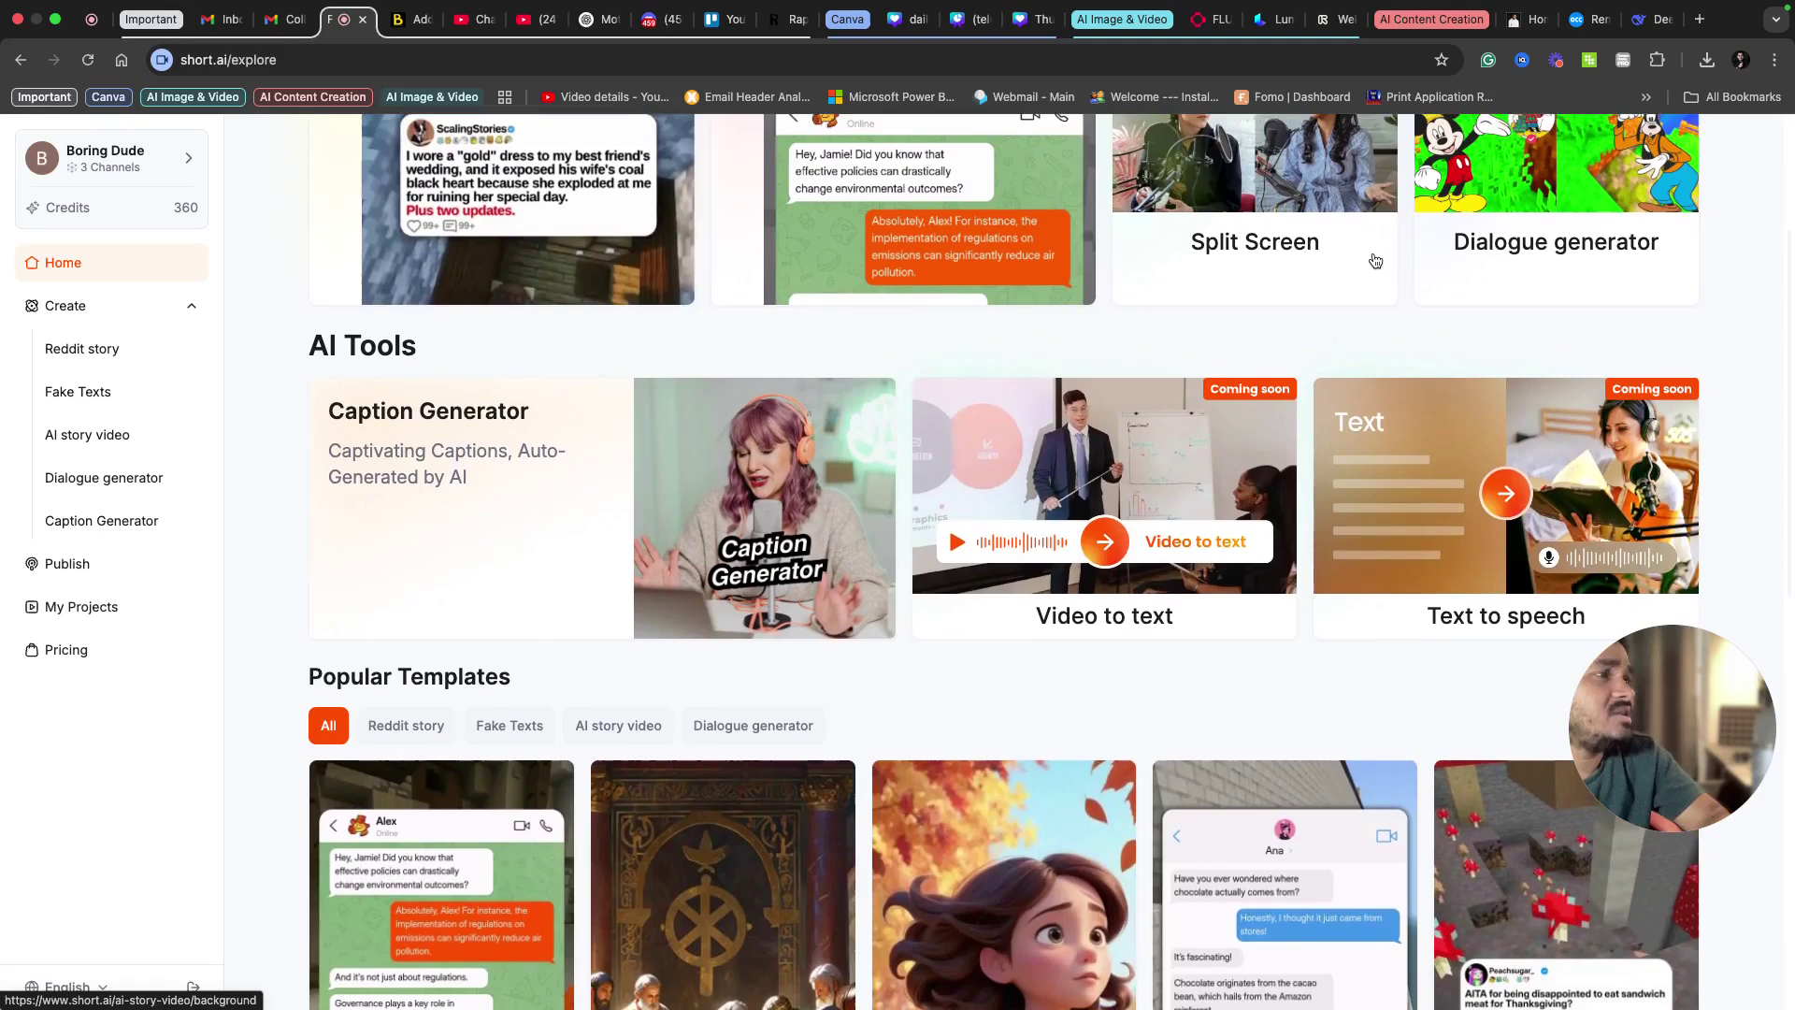
scroll(1375, 260, up, 2)
scroll(1374, 260, up, 2)
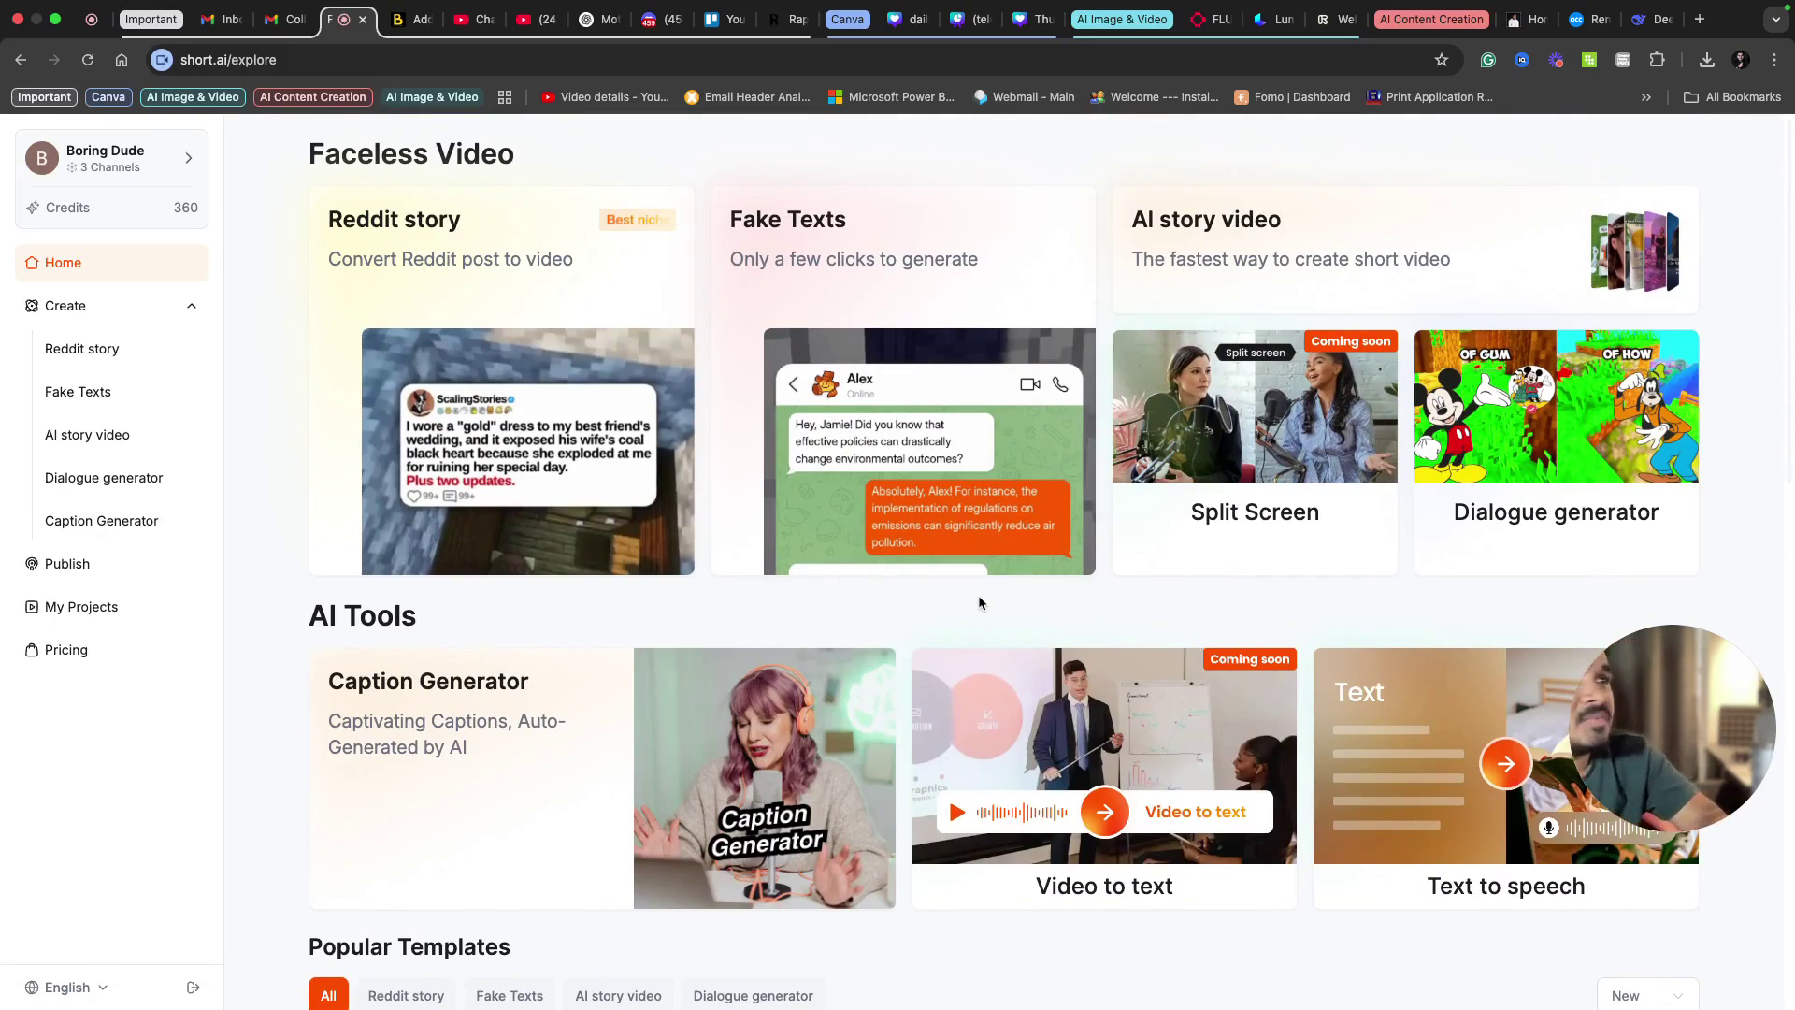
scroll(978, 594, down, 7)
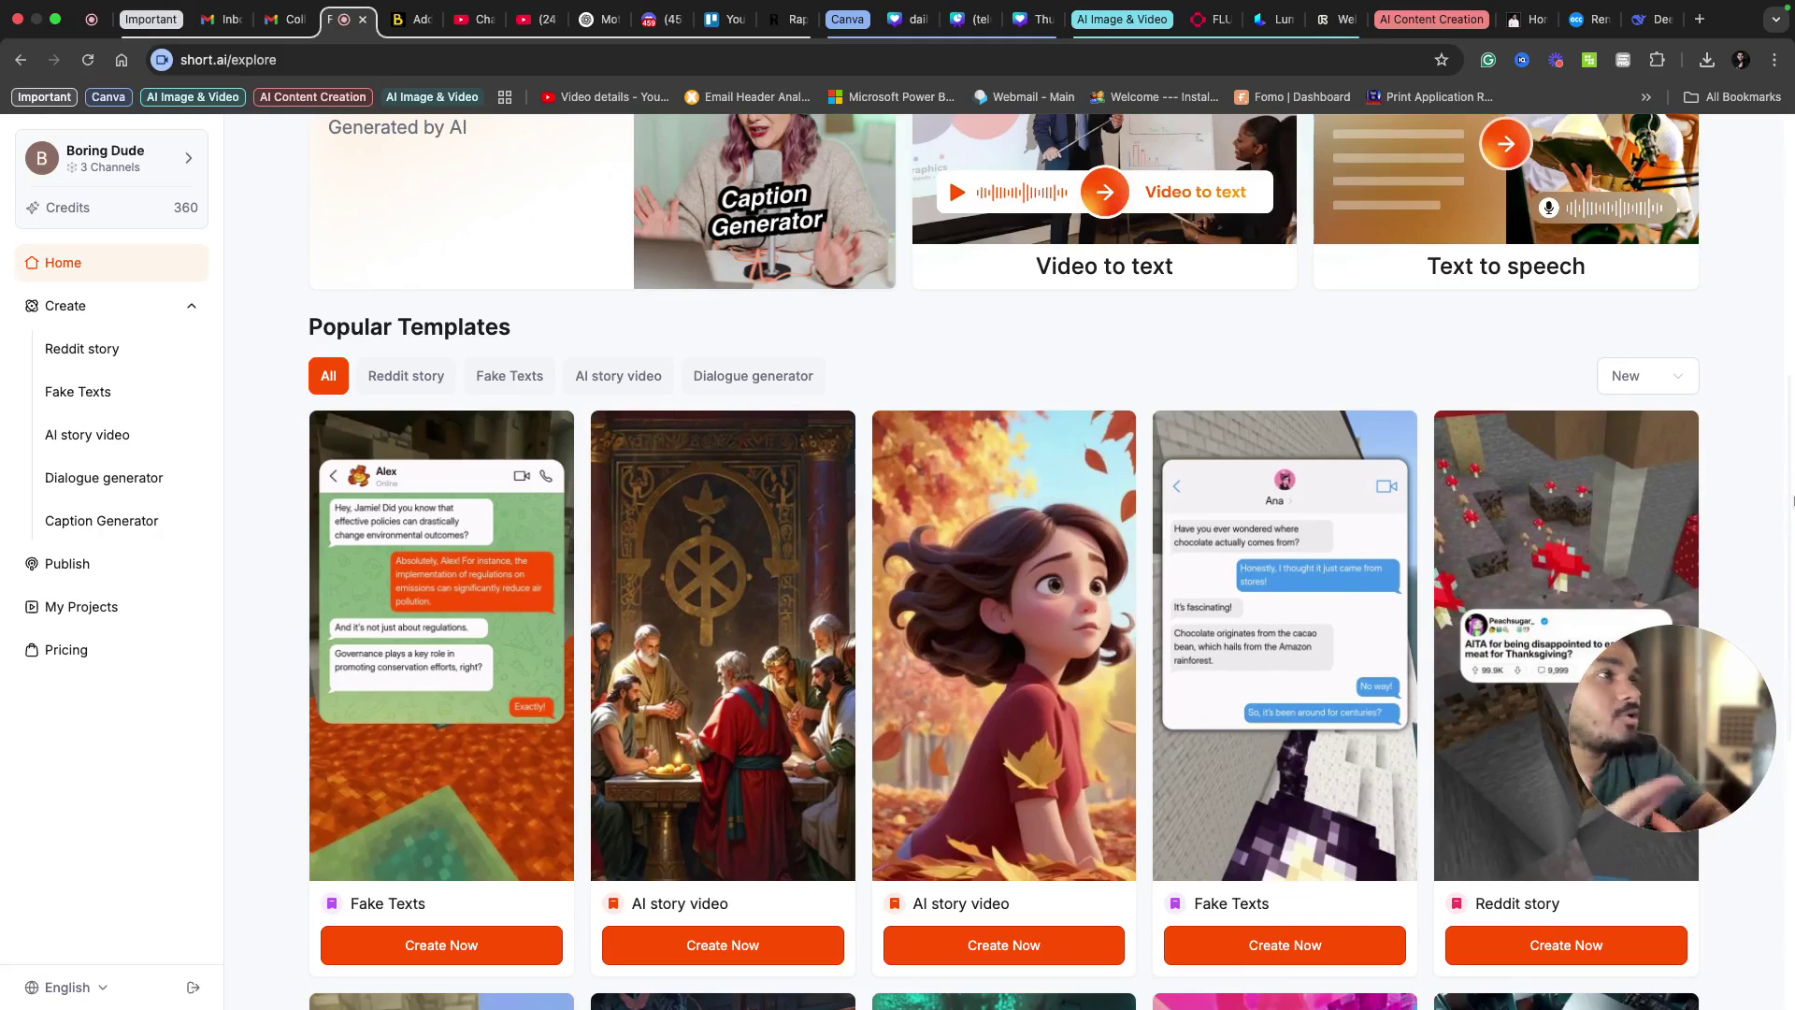
scroll(720, 426, down, 2)
mouse_move(720, 426)
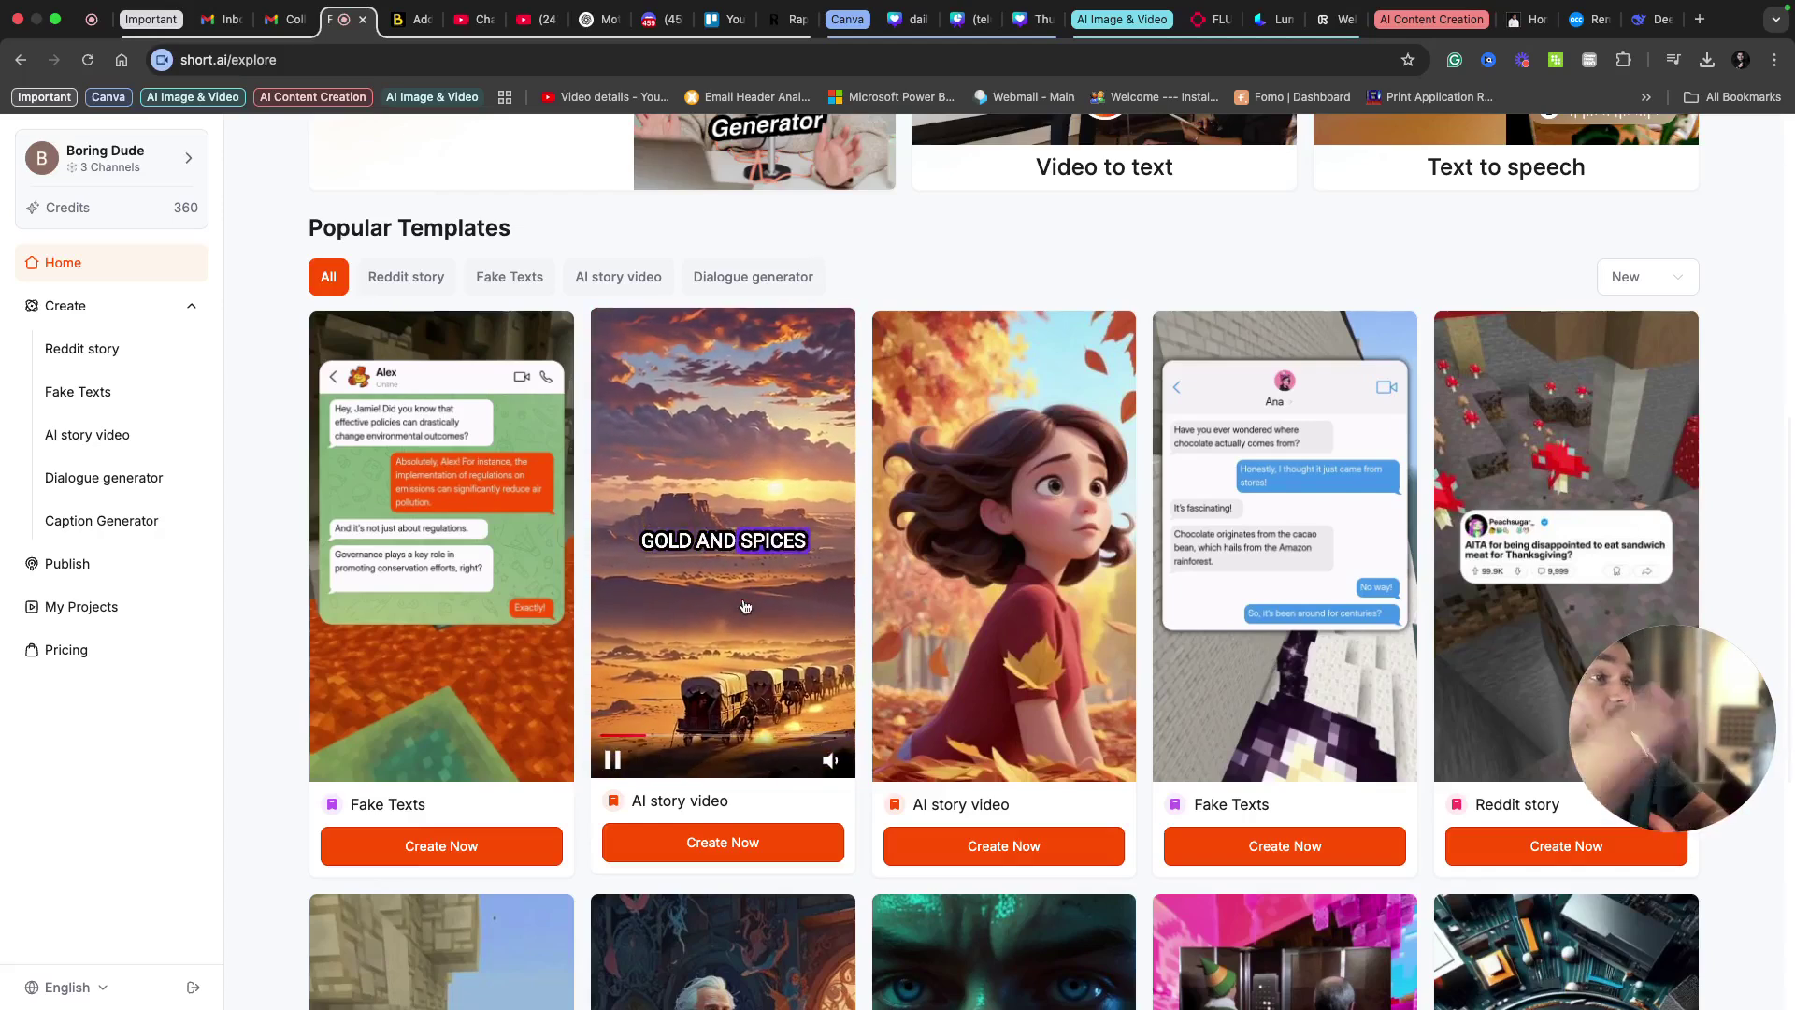
- Start an AI story video and bring up the Motivational Generate Script dialog (English, 60-90s)
click(708, 846)
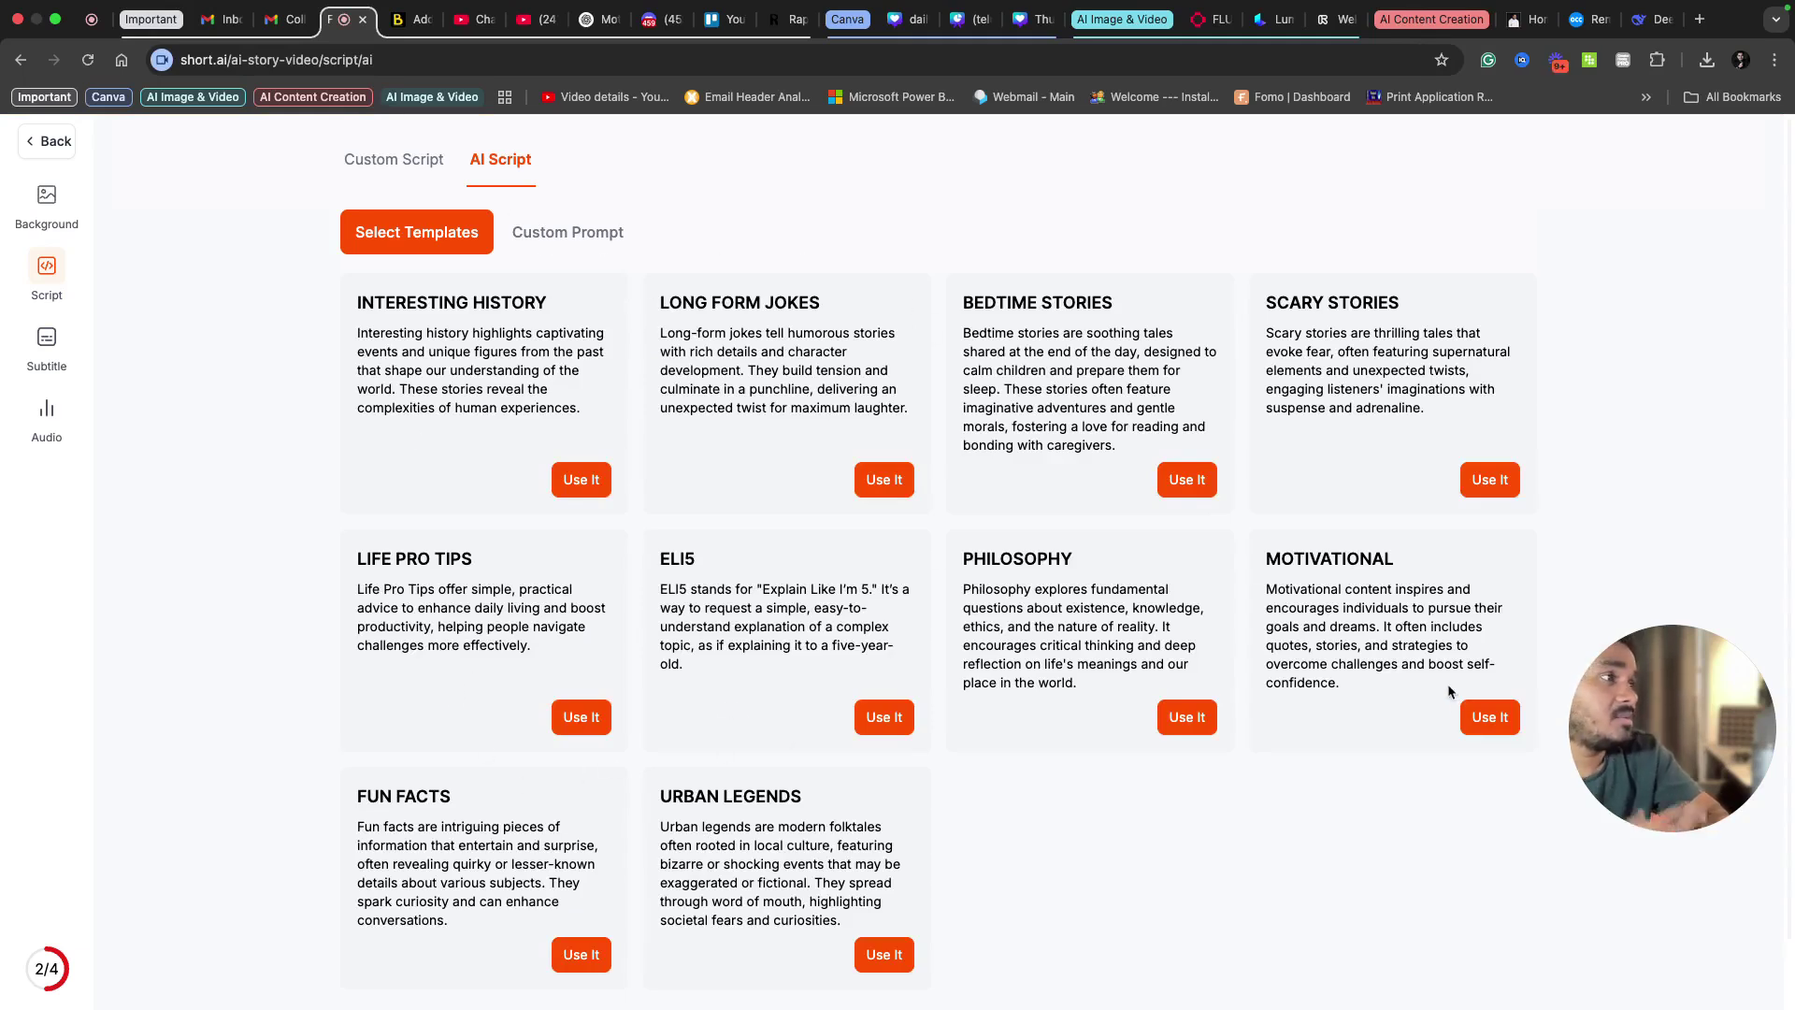
click(1487, 721)
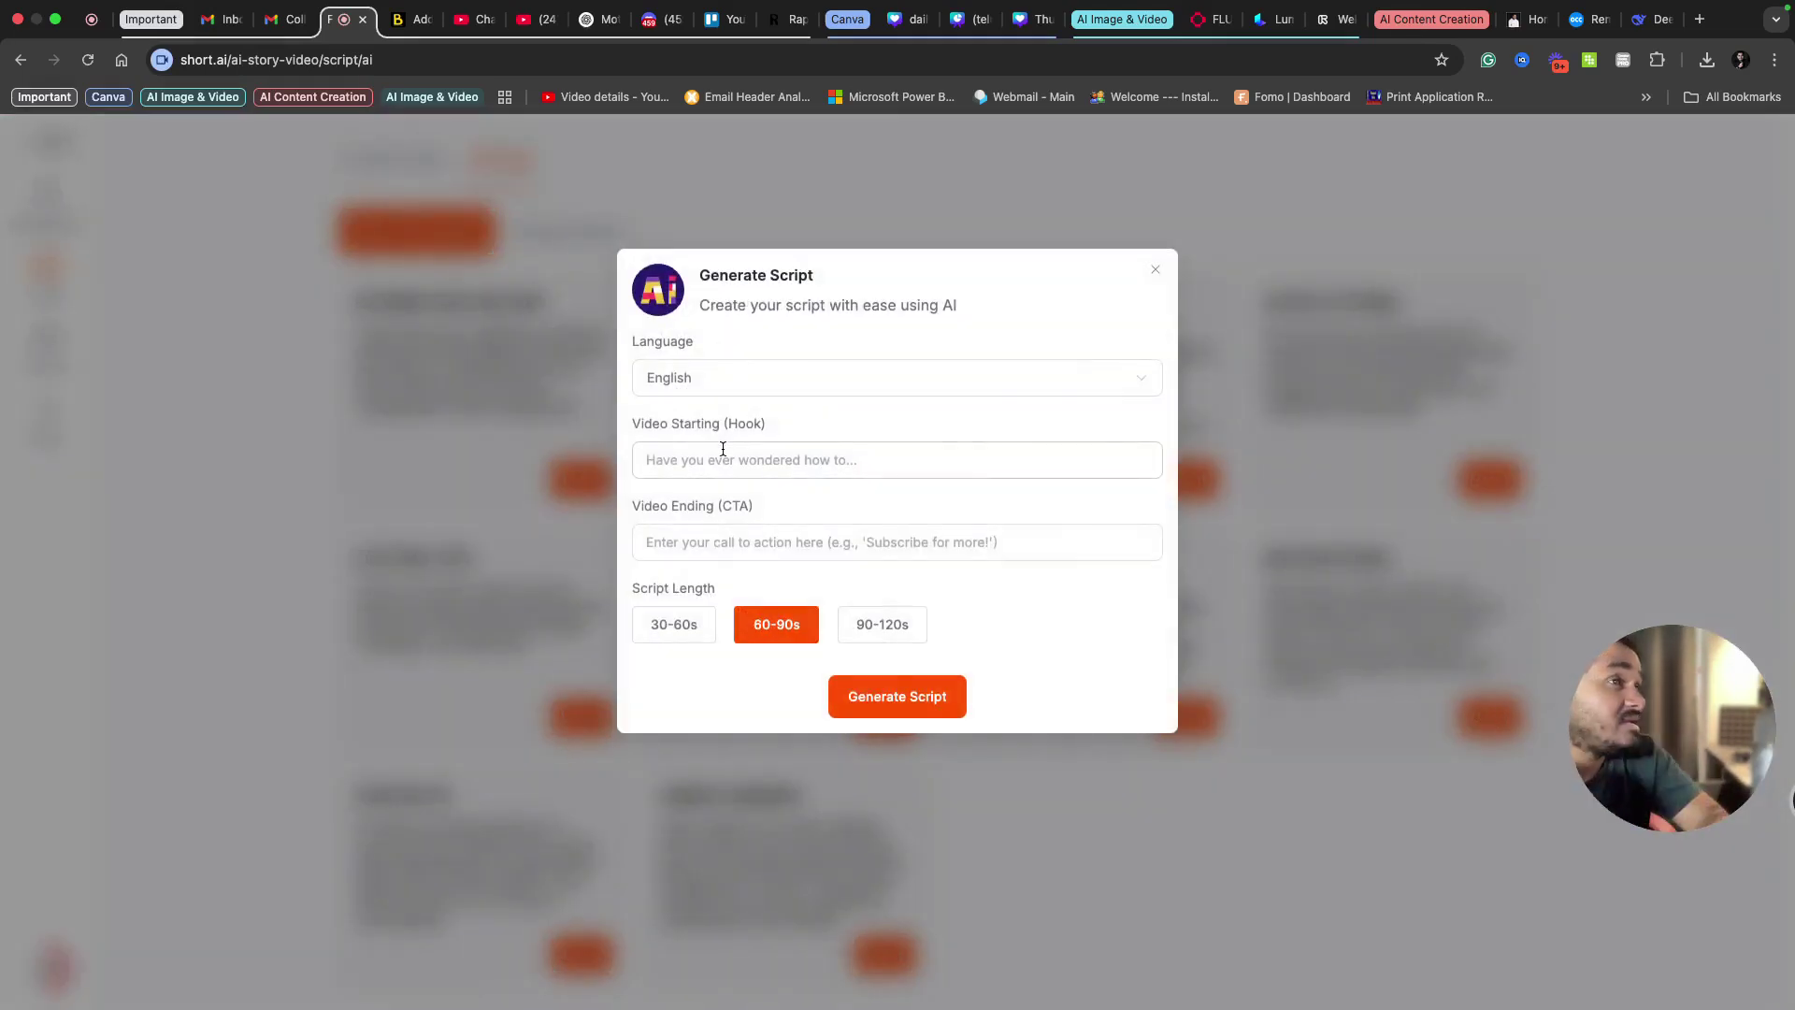
- Copy 'Consistency transforms dreams into reality.' from the ChatGPT prompt and return to Short.ai
click(603, 28)
scroll(978, 664, up, 10)
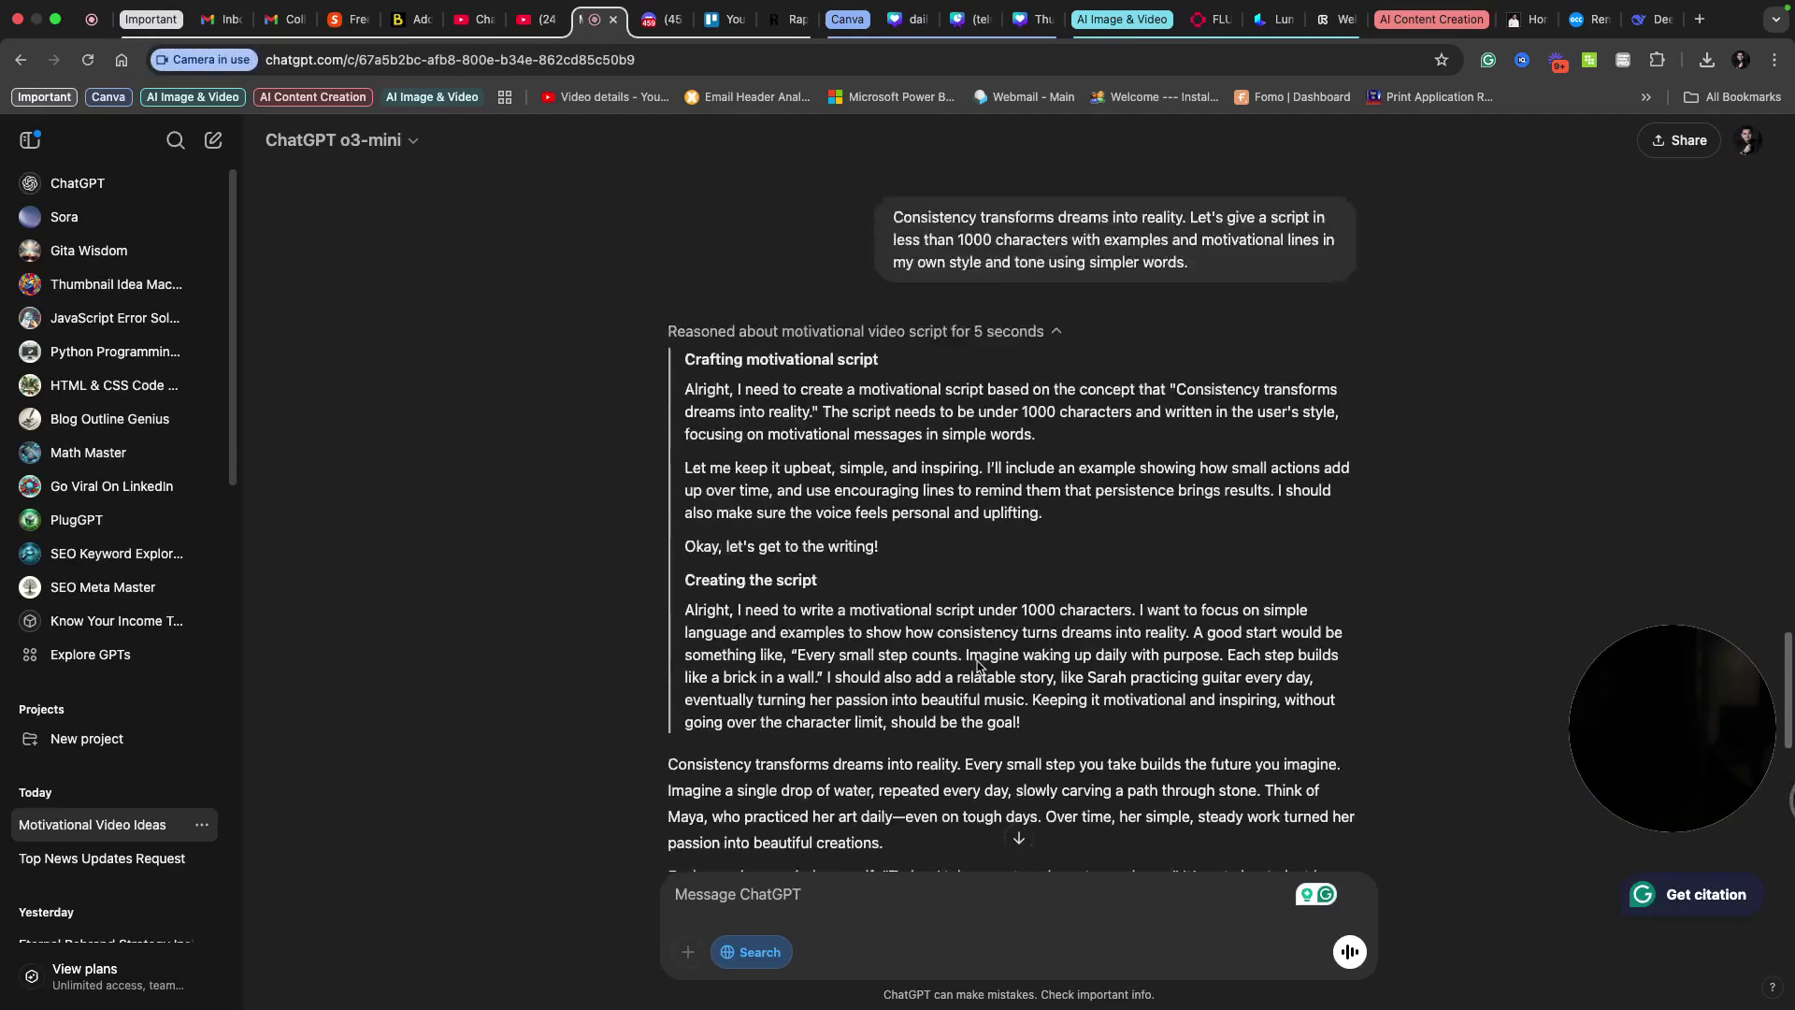
scroll(978, 664, up, 5)
drag(896, 551, 1189, 553)
key(super+c)
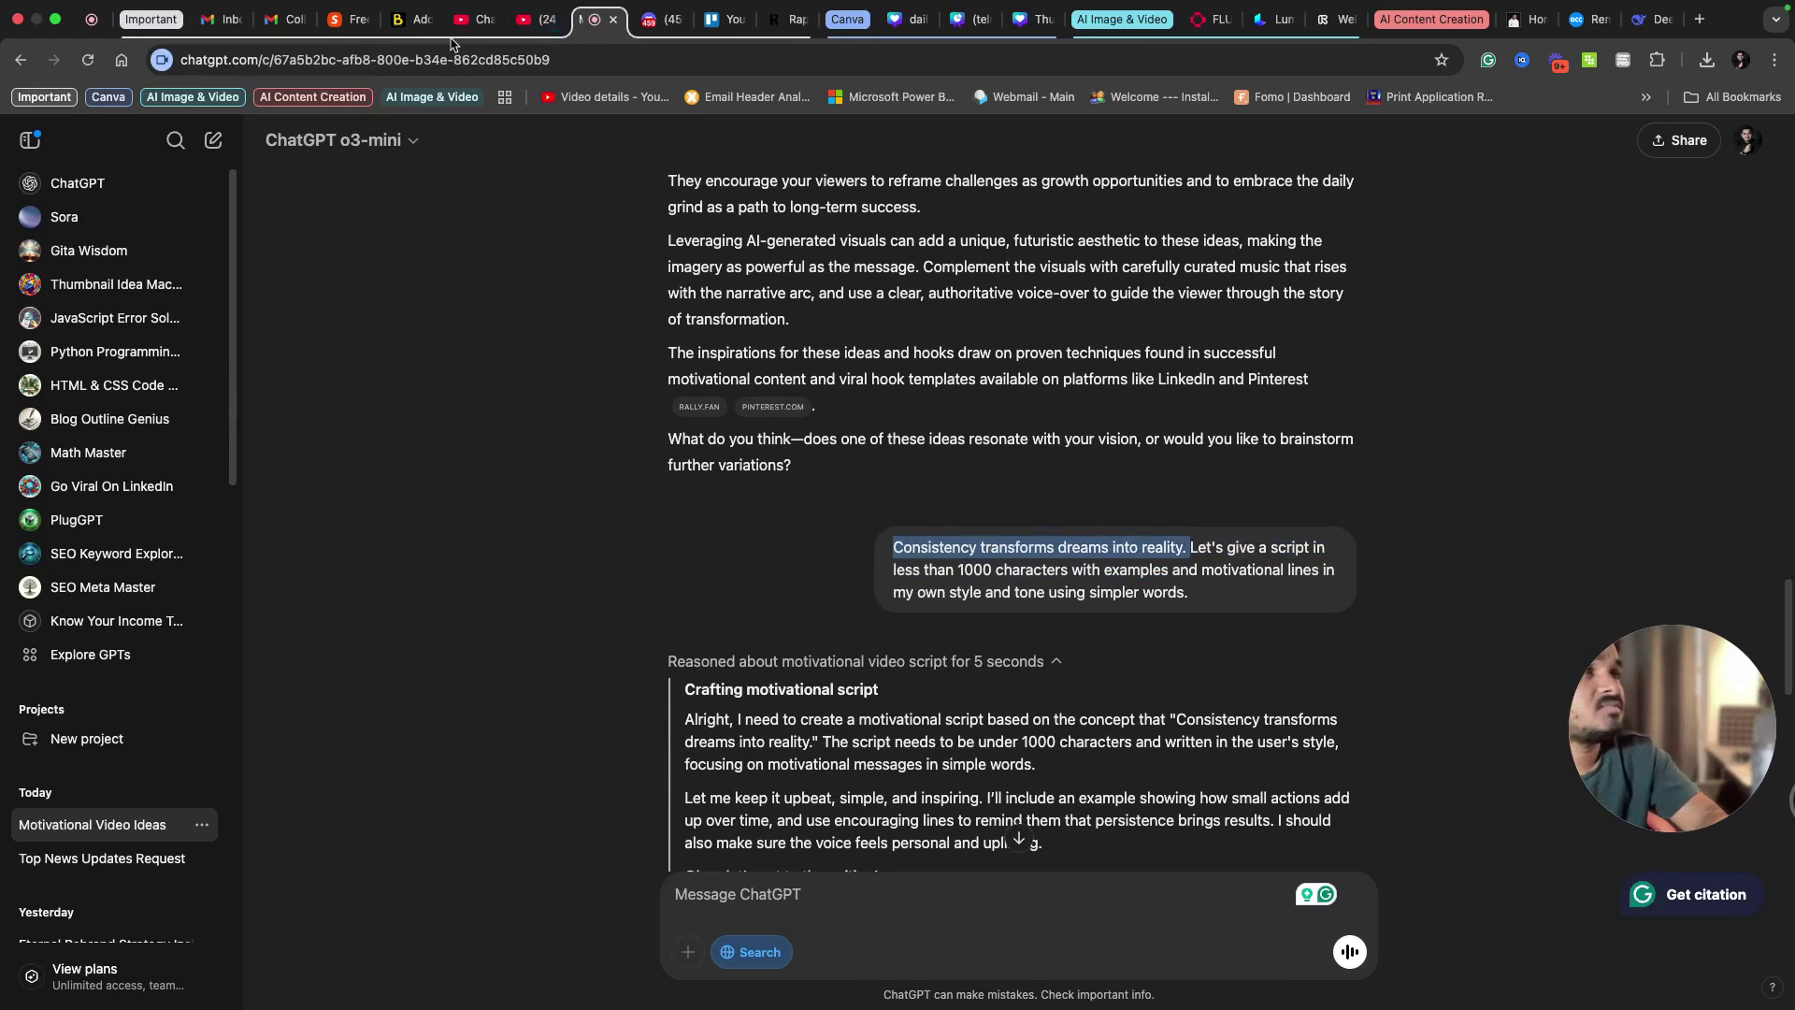
click(344, 20)
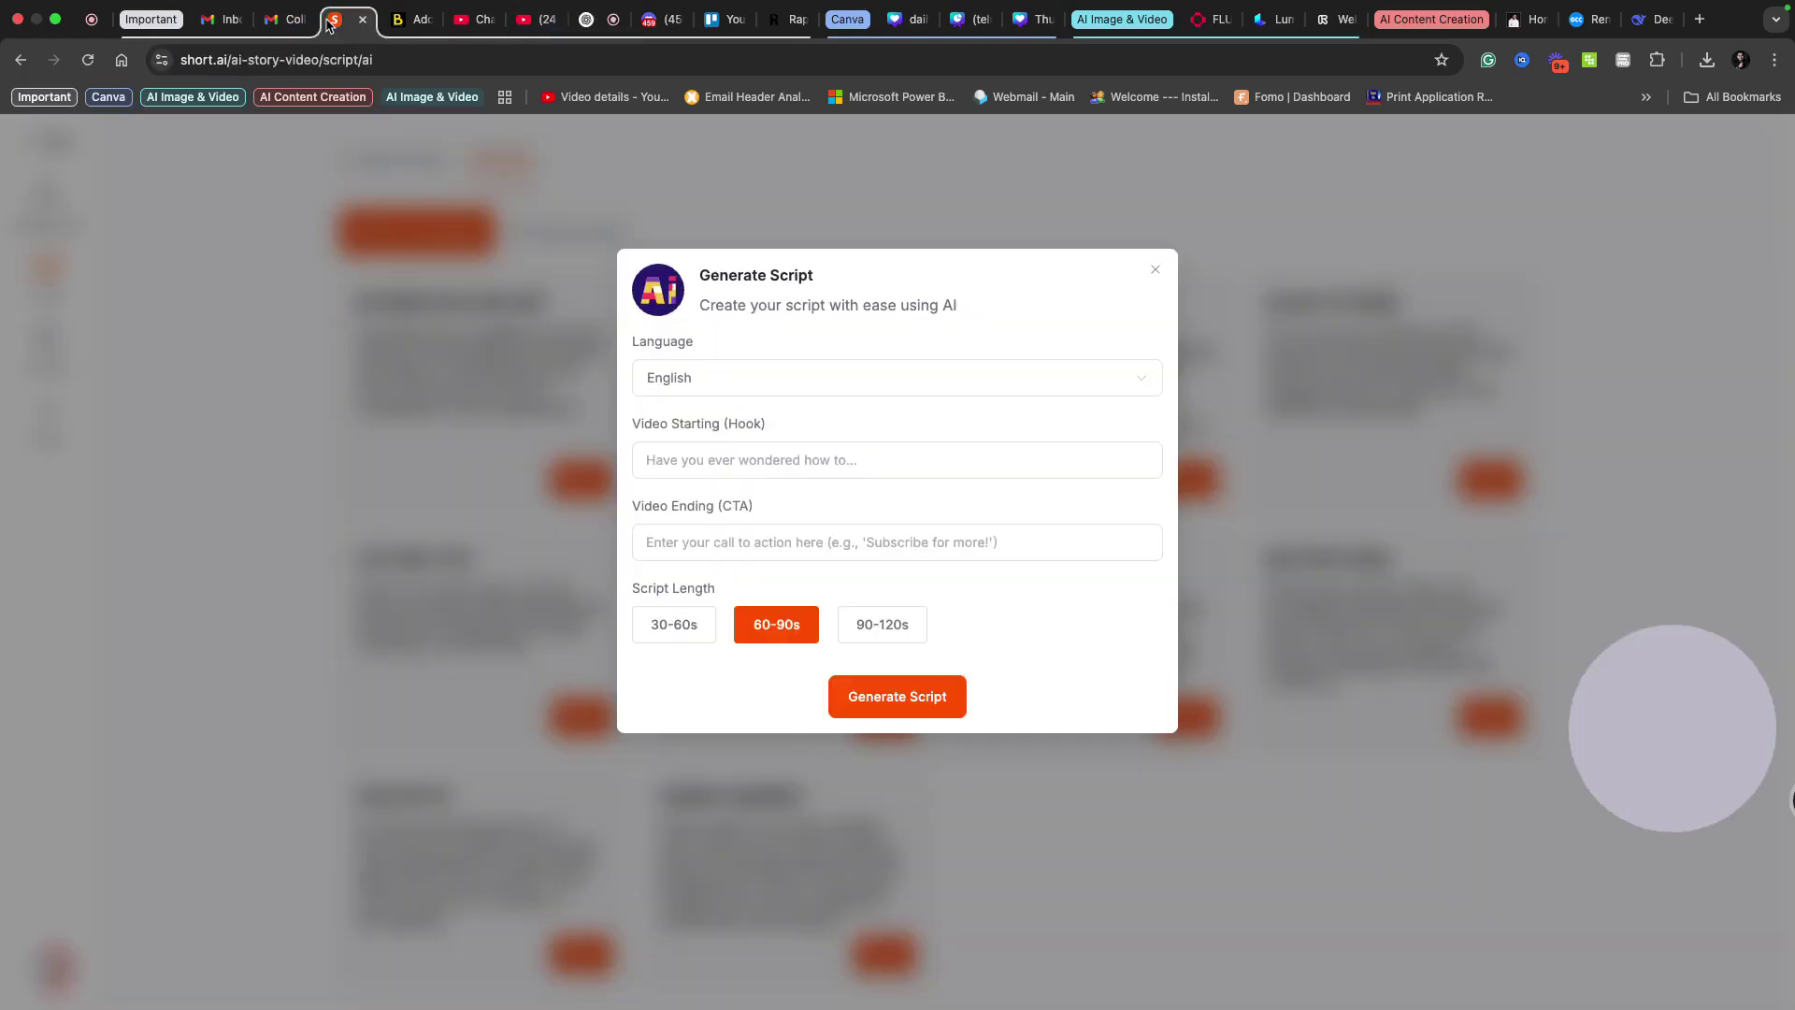
- Generate a 30-60s script with hook 'Consistency transforms dreams into reality.' and ending 'Follow for more'
click(726, 451)
key(super+v)
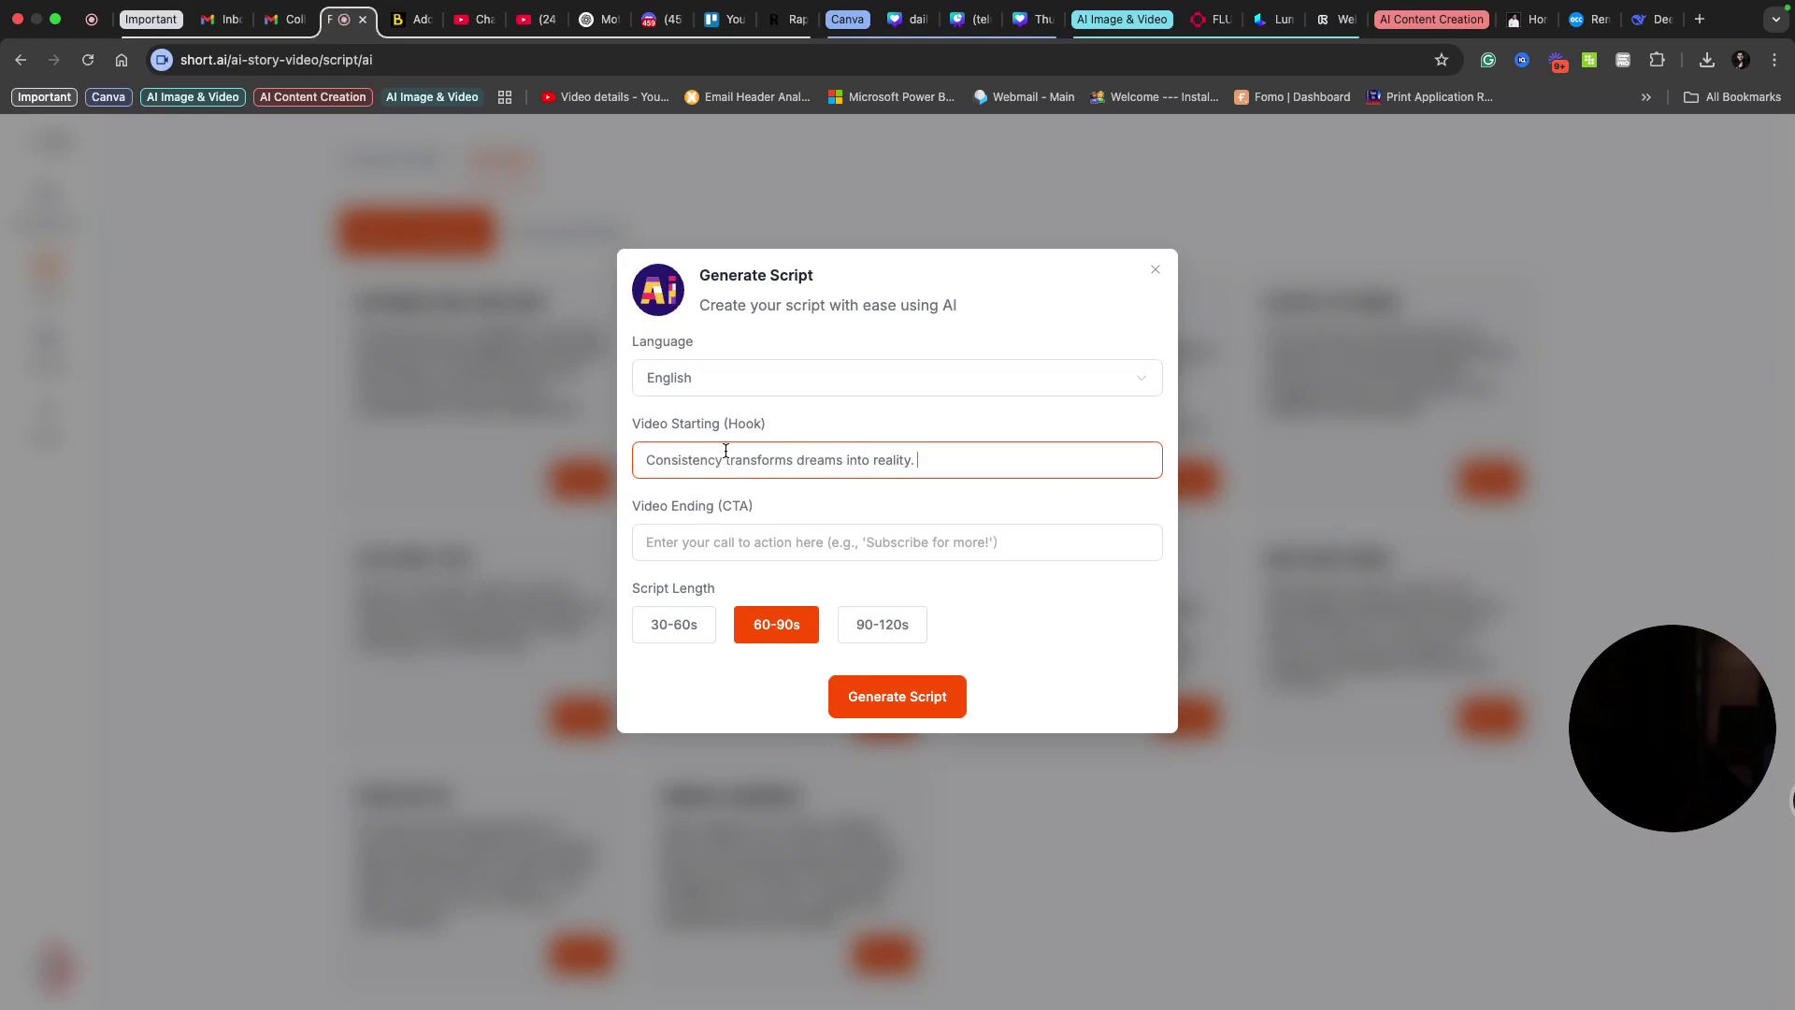
click(738, 546)
text(Follow)
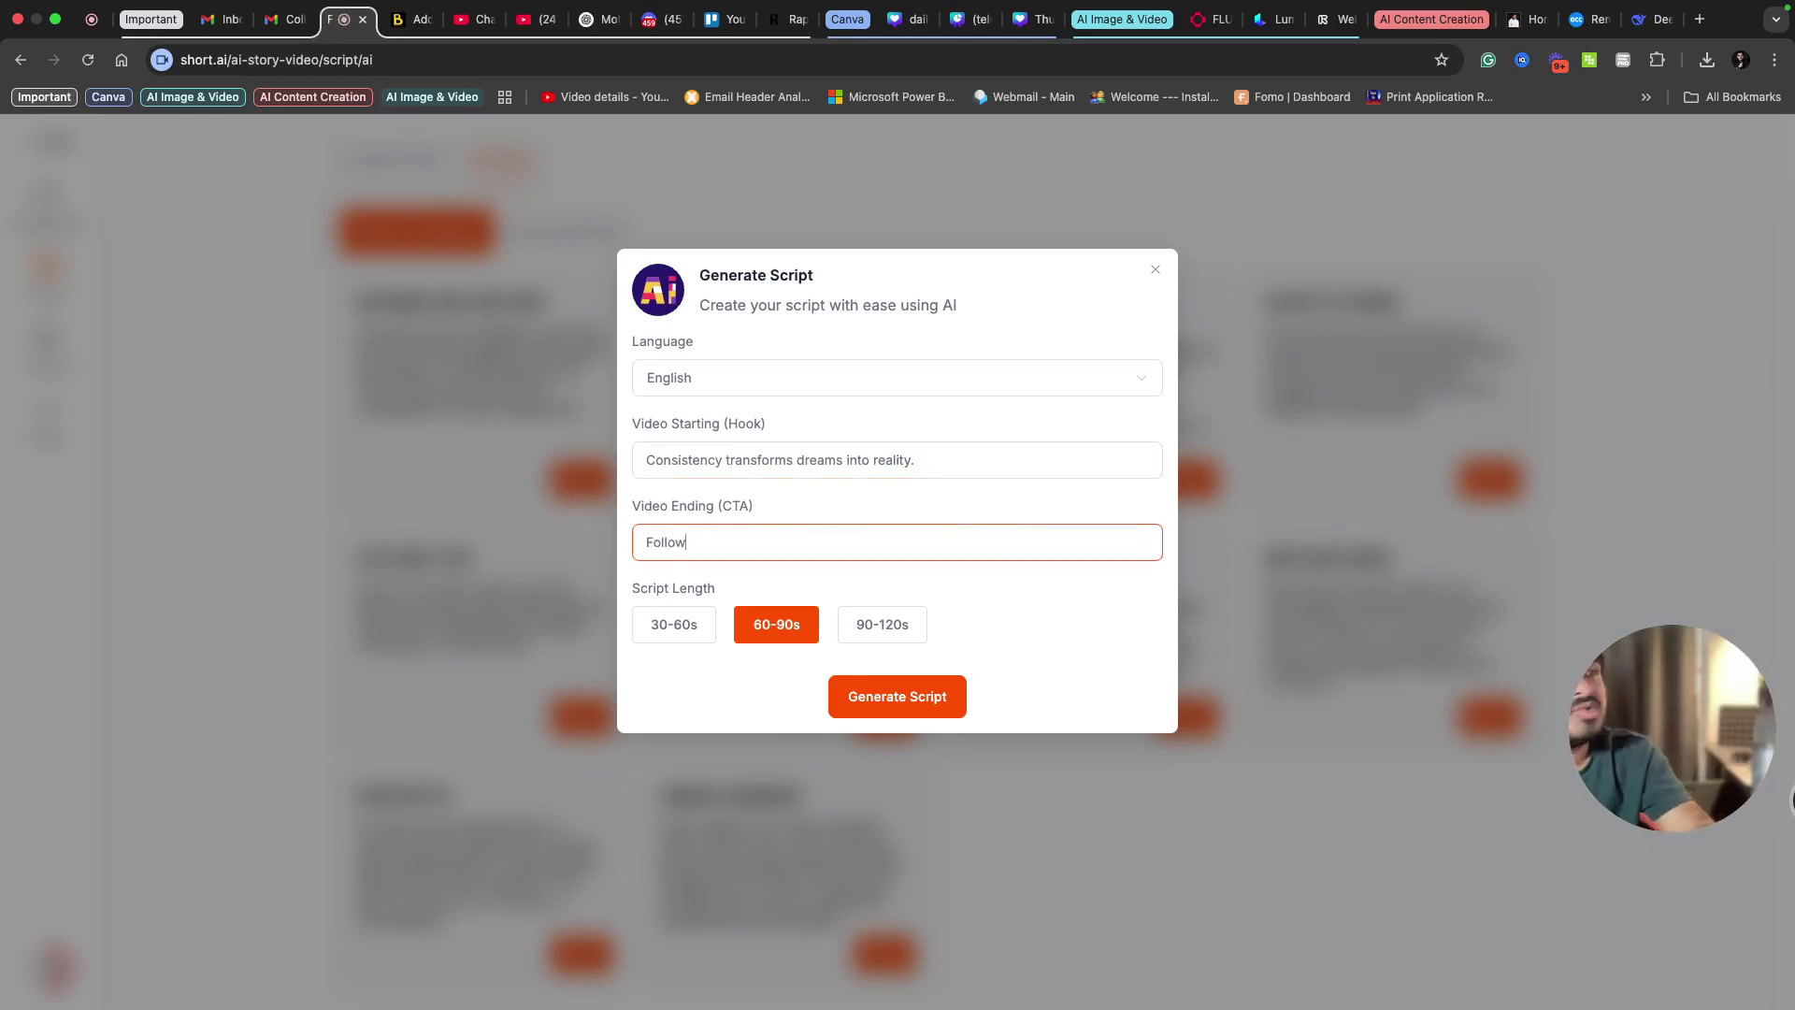
text( for )
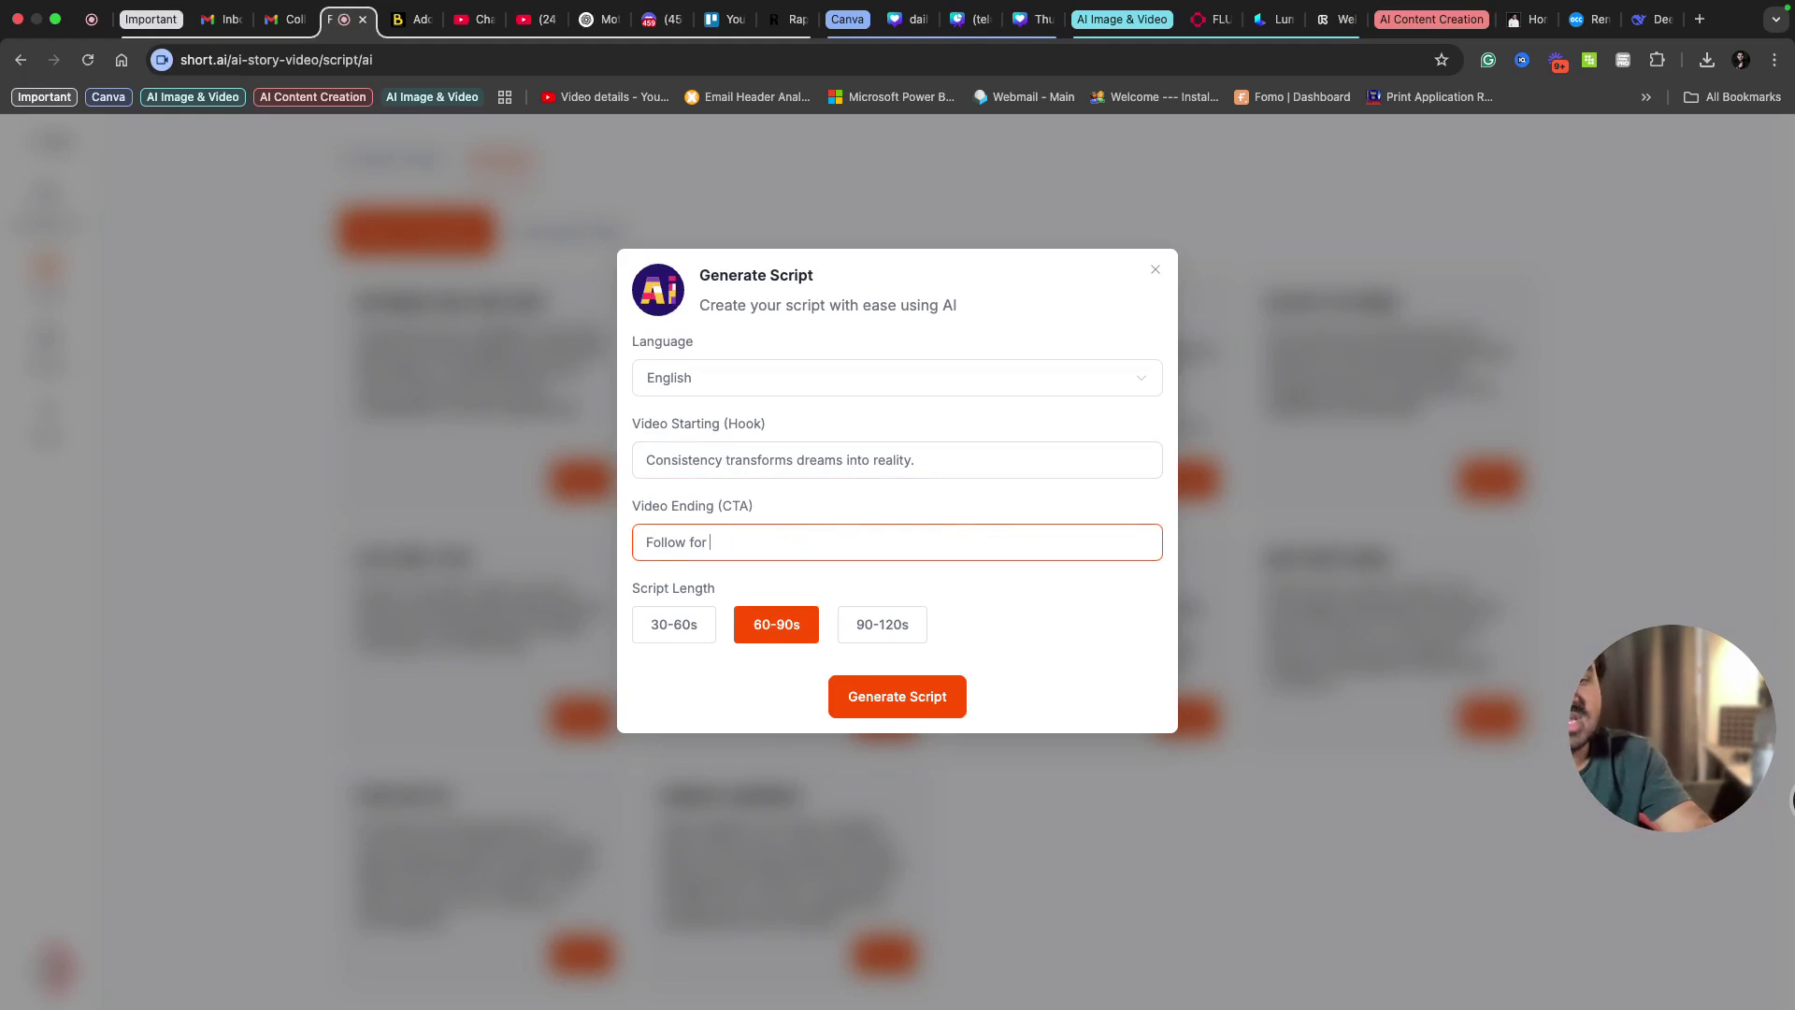
text(more)
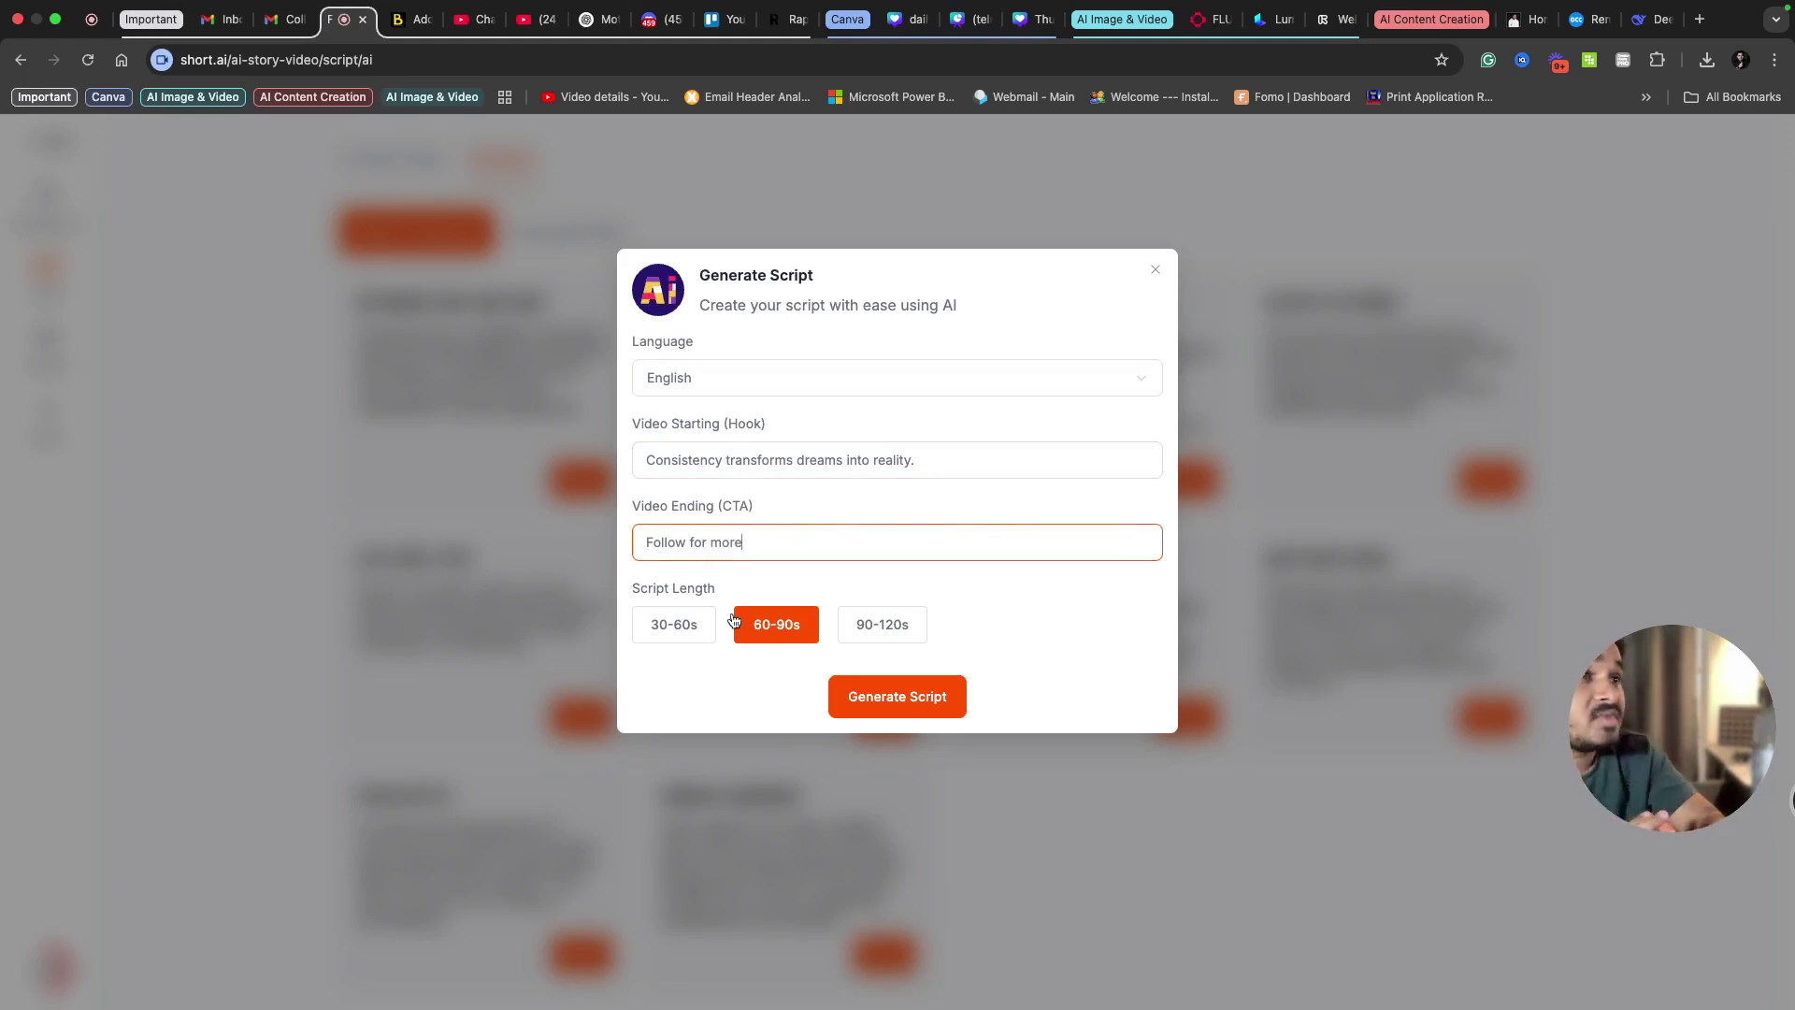
click(690, 629)
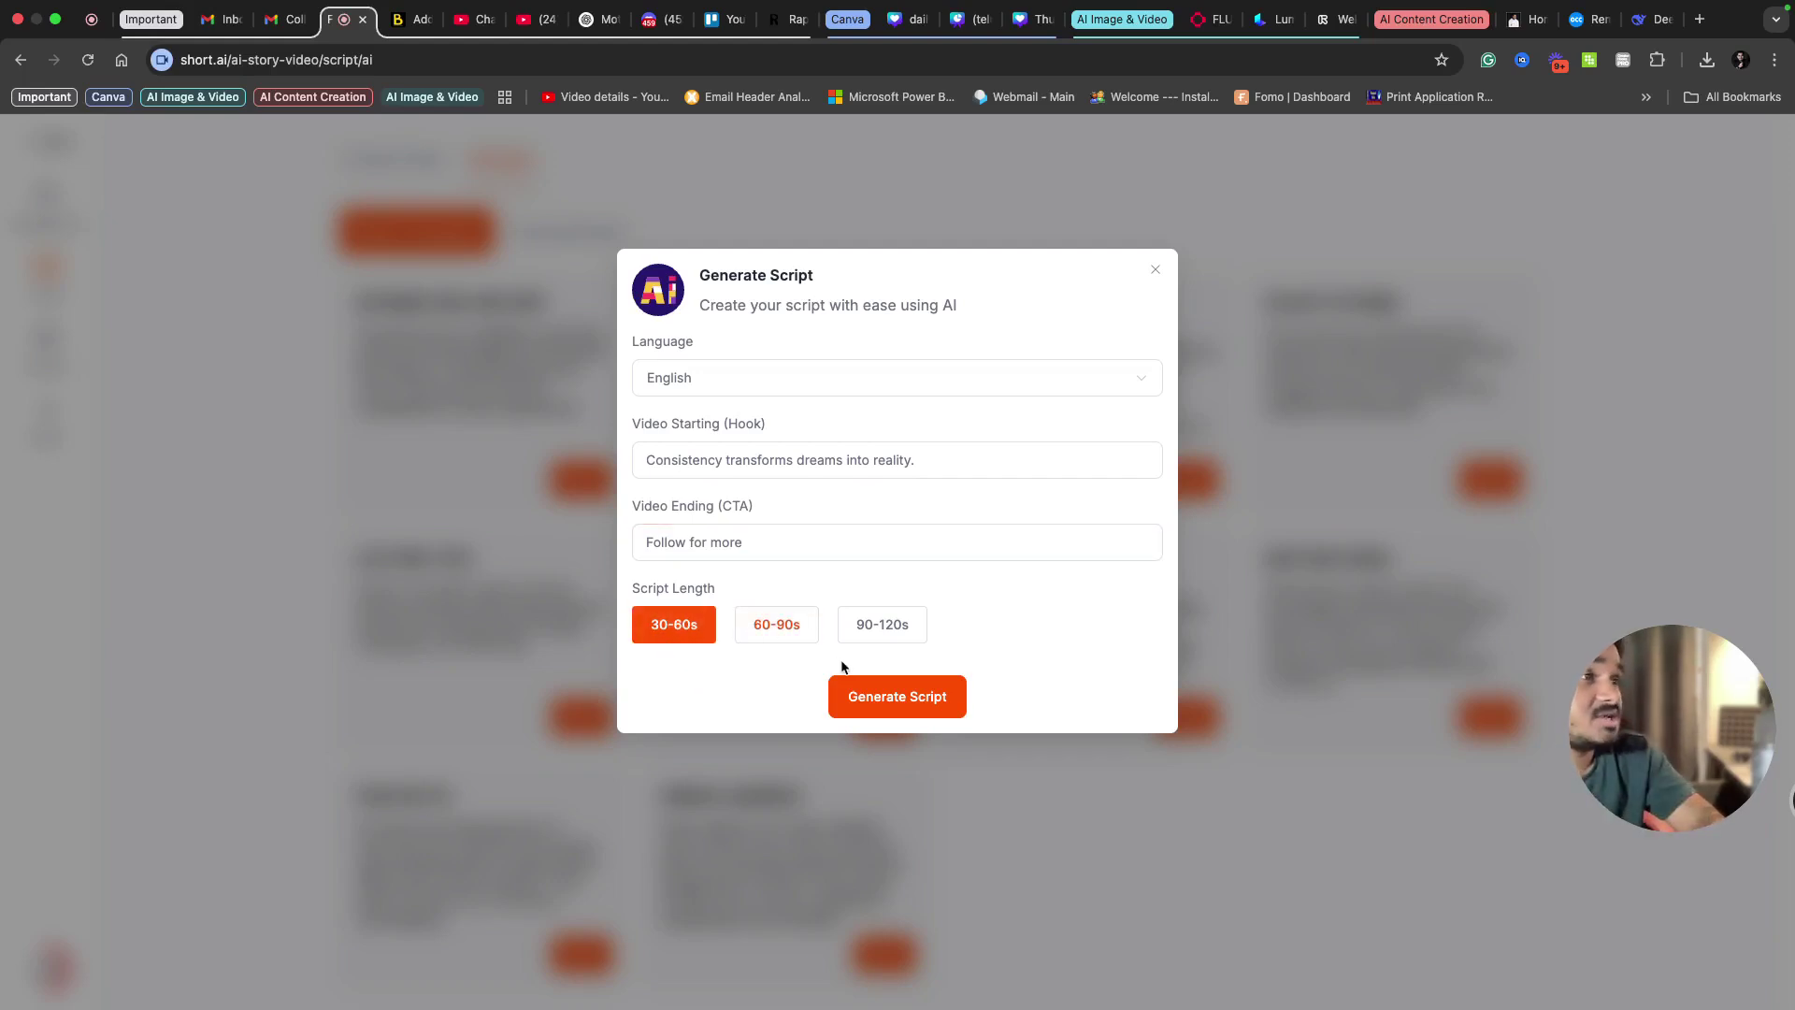
click(902, 708)
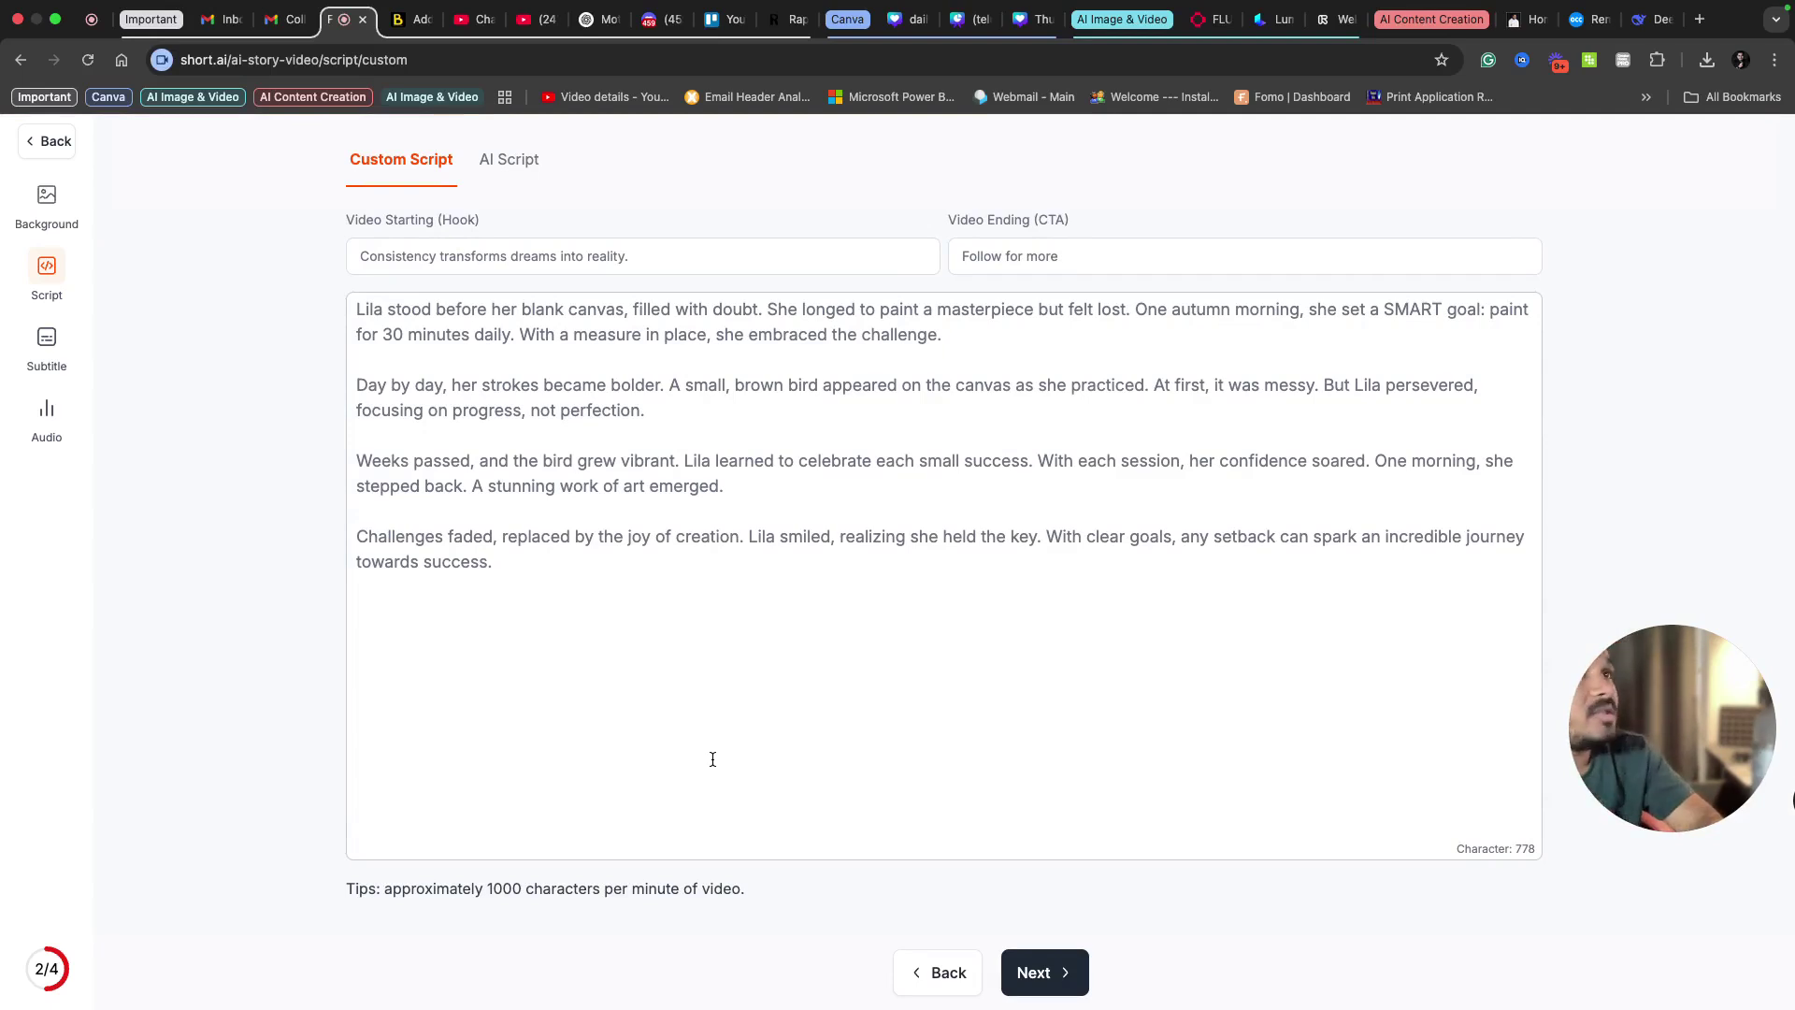
- Open My Projects and preview the 36-second 'Transform Your Dreams into Reality!' video
click(43, 145)
click(81, 609)
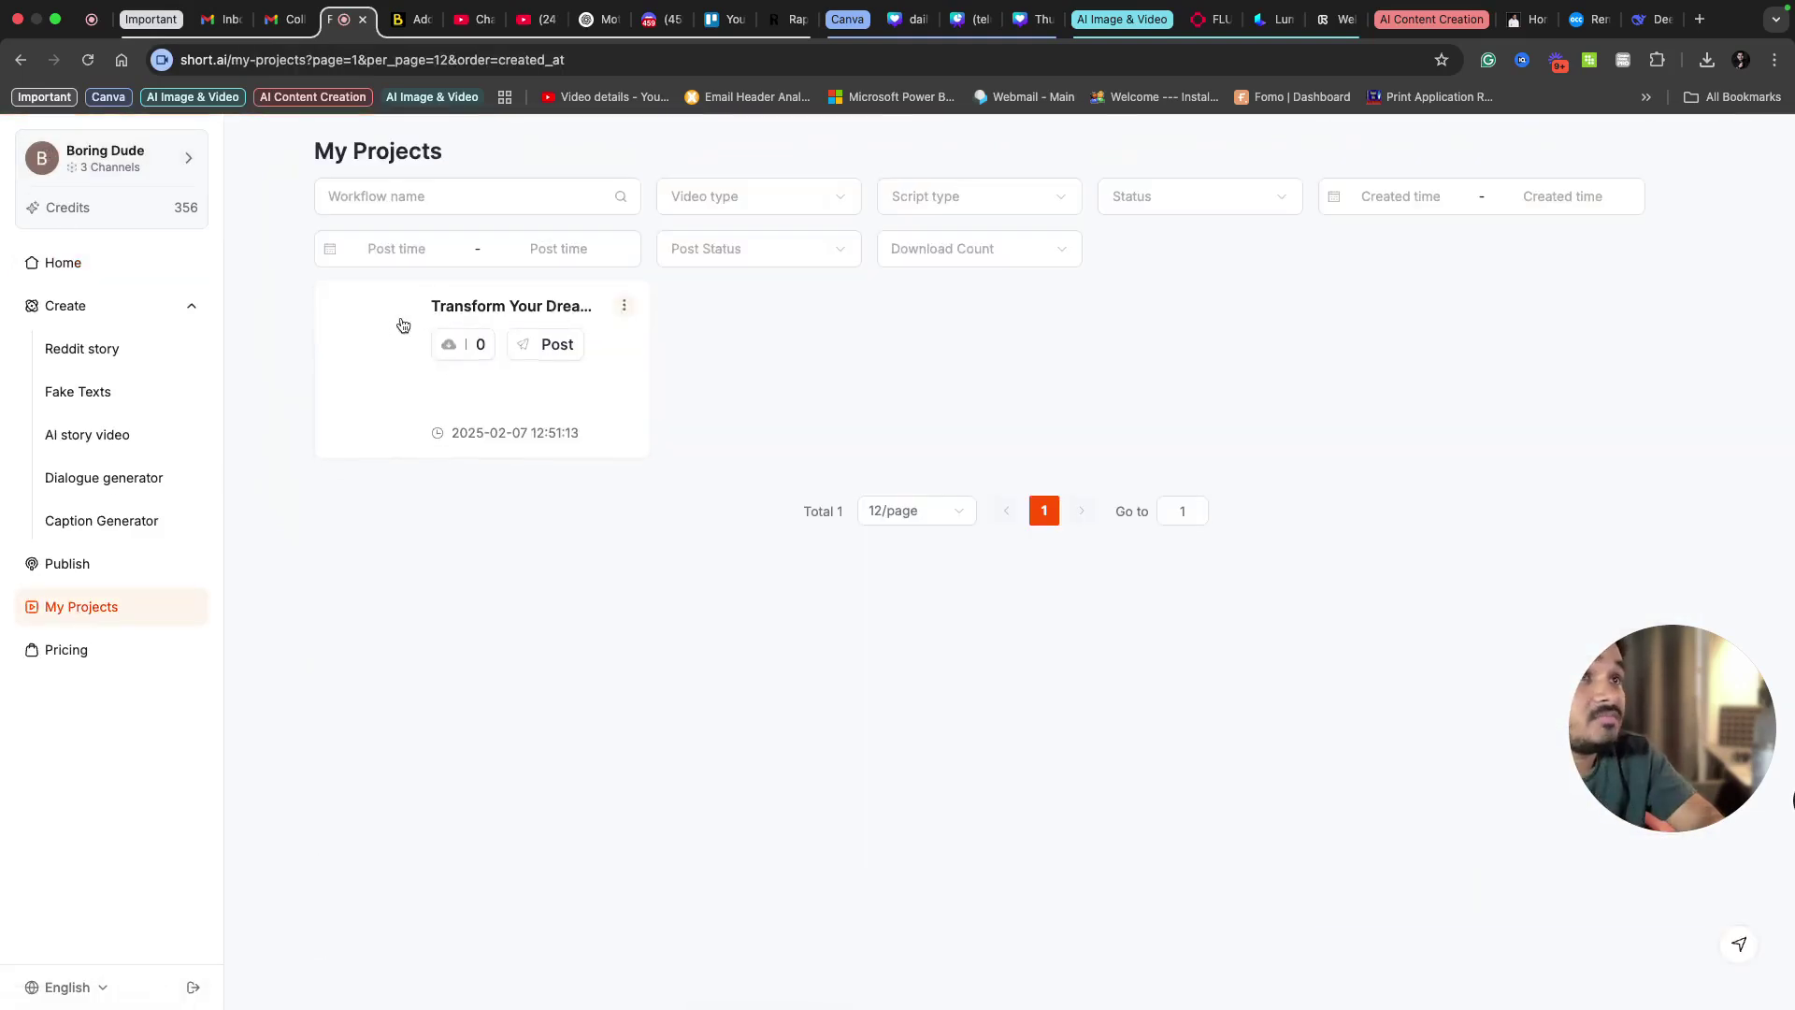
click(400, 323)
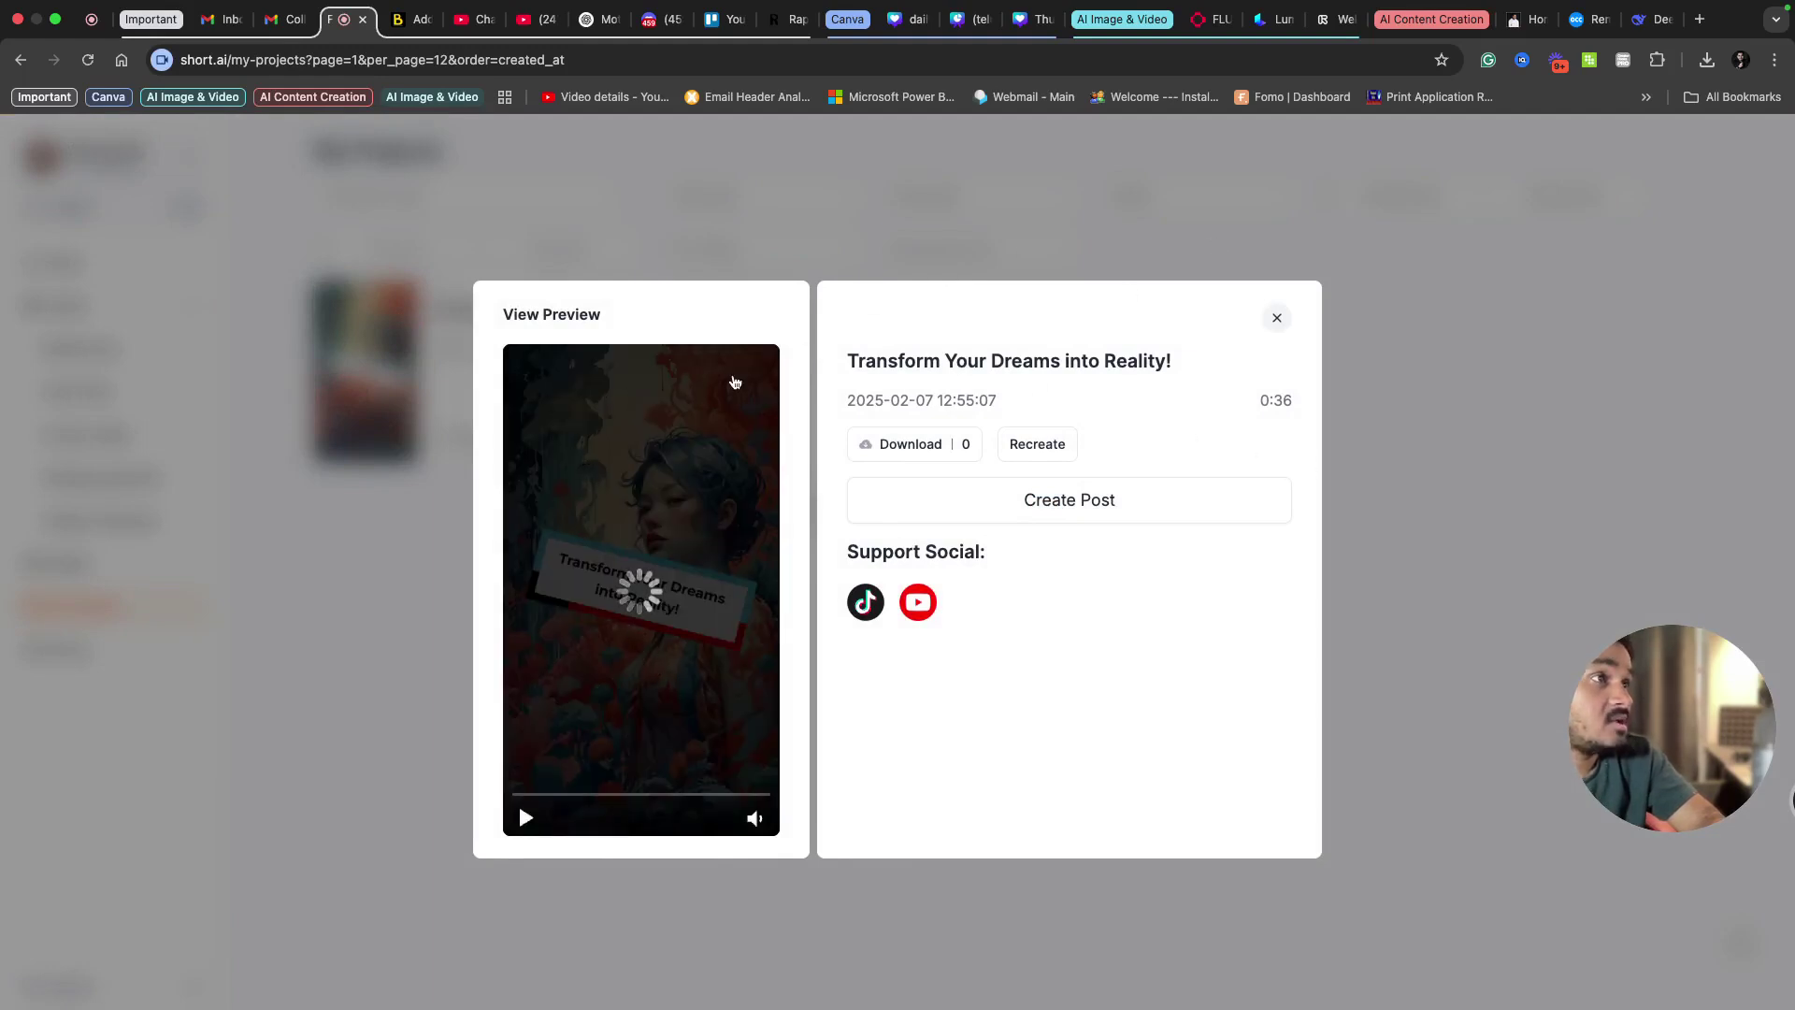
- Scroll through the ChatGPT conversation, then close the video preview to show the projects list
click(598, 19)
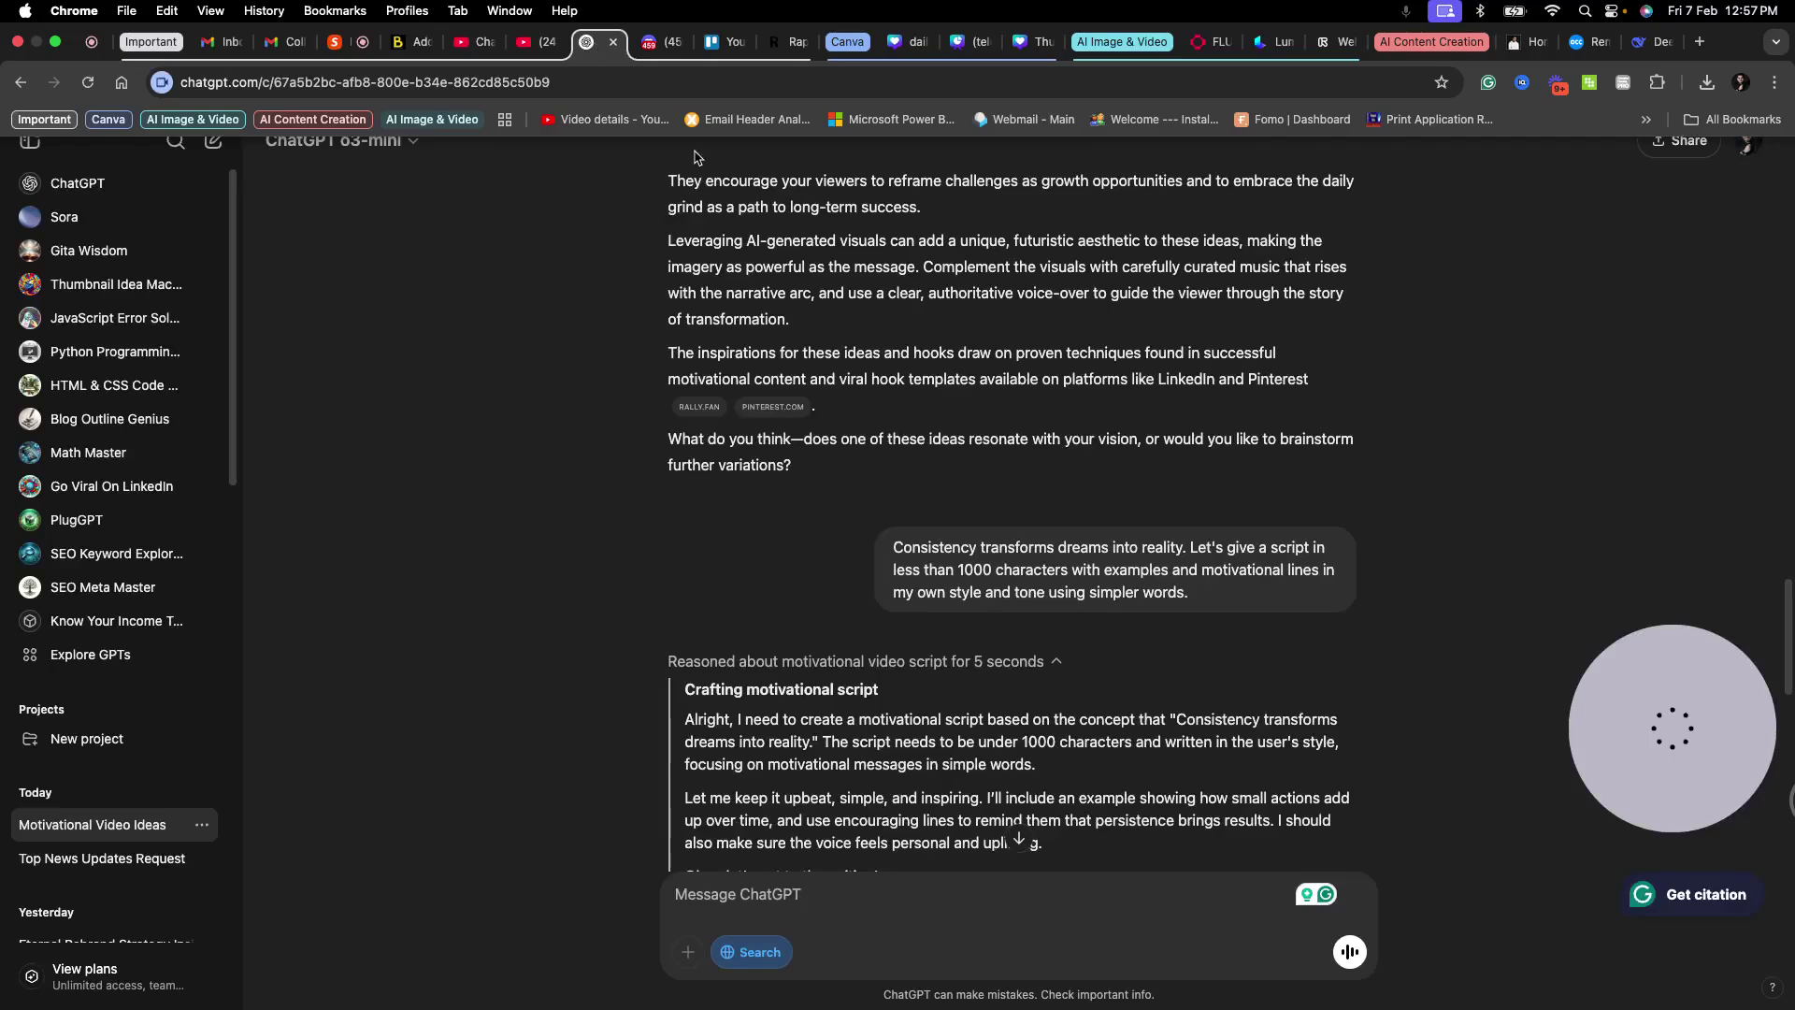
scroll(944, 577, down, 8)
scroll(928, 562, down, 5)
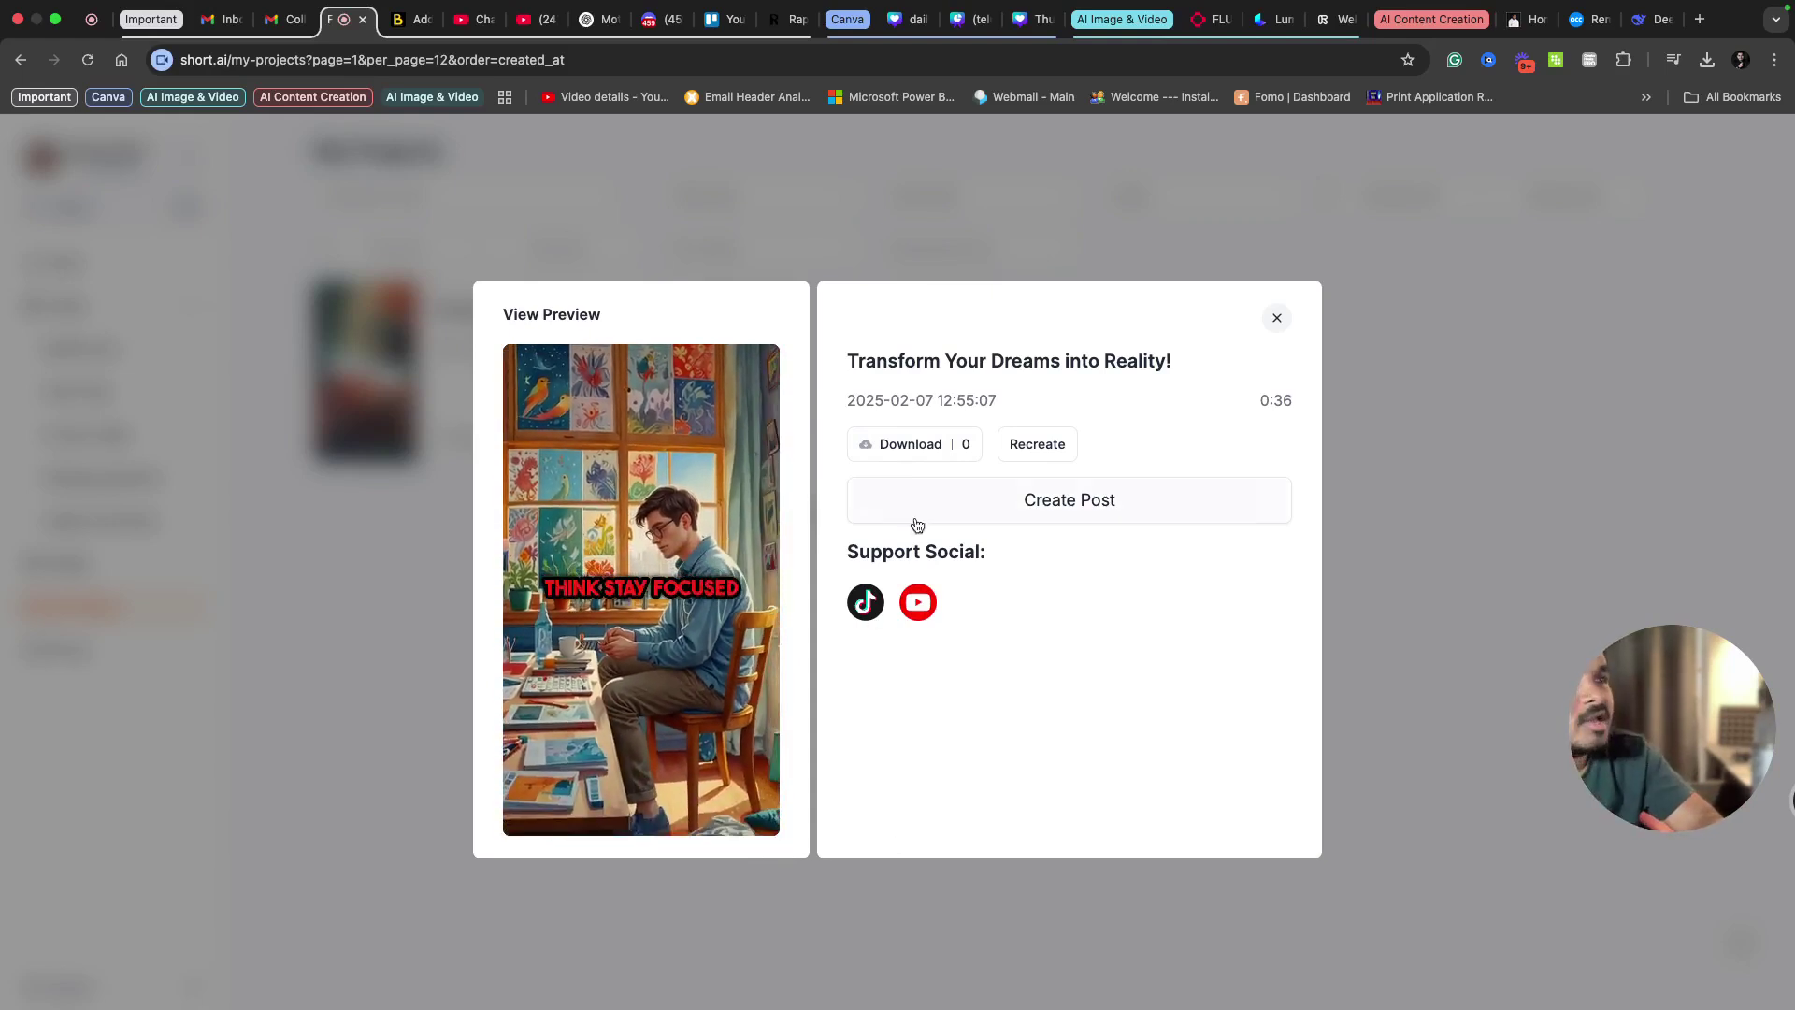
click(1277, 321)
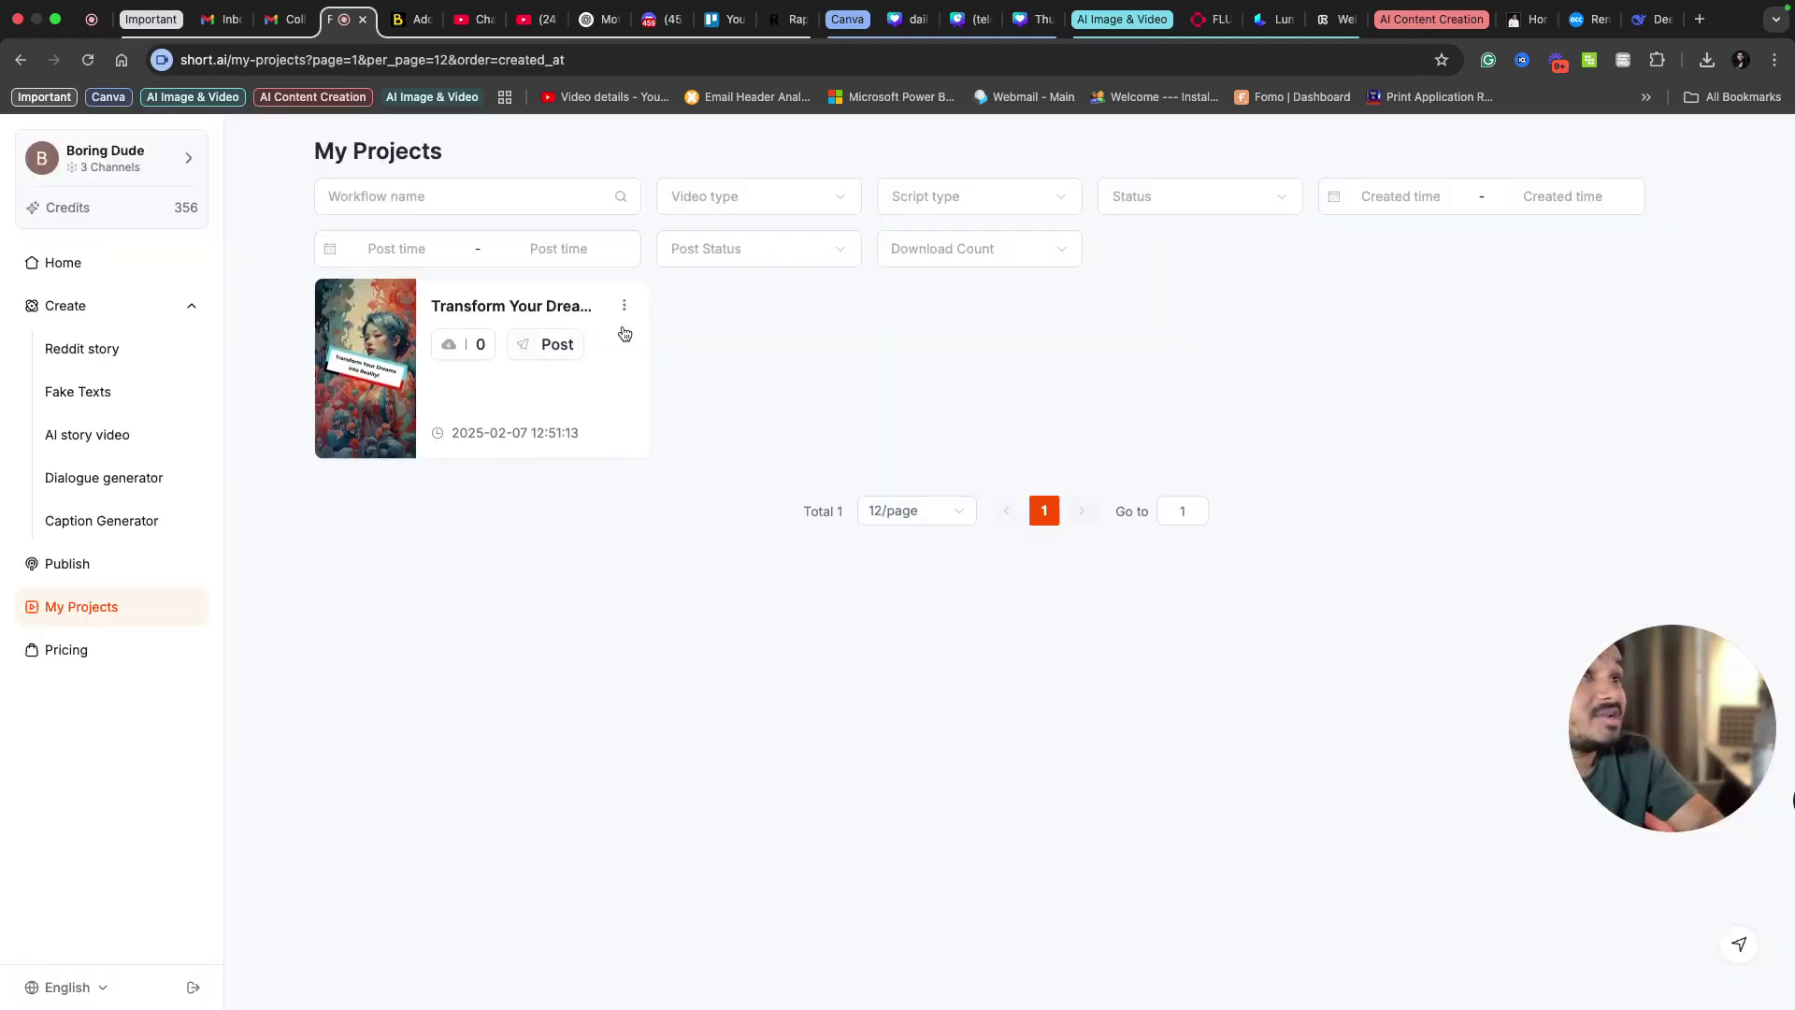
click(452, 316)
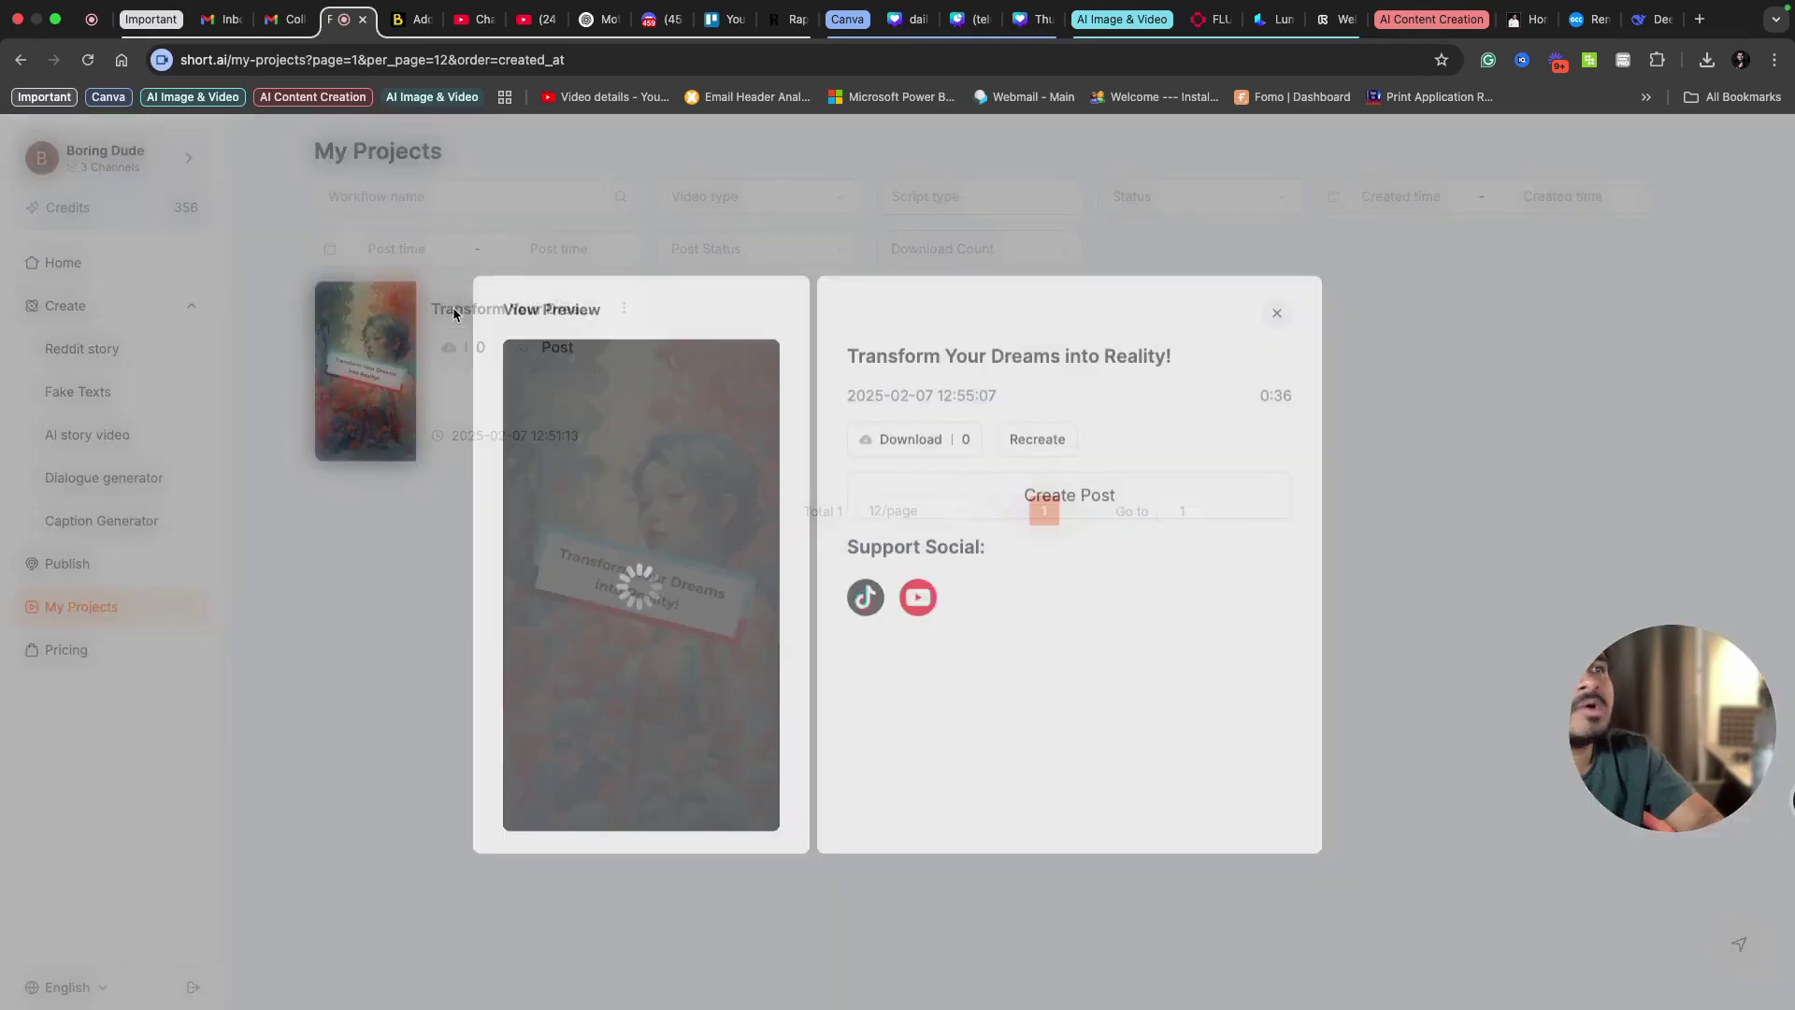
click(524, 819)
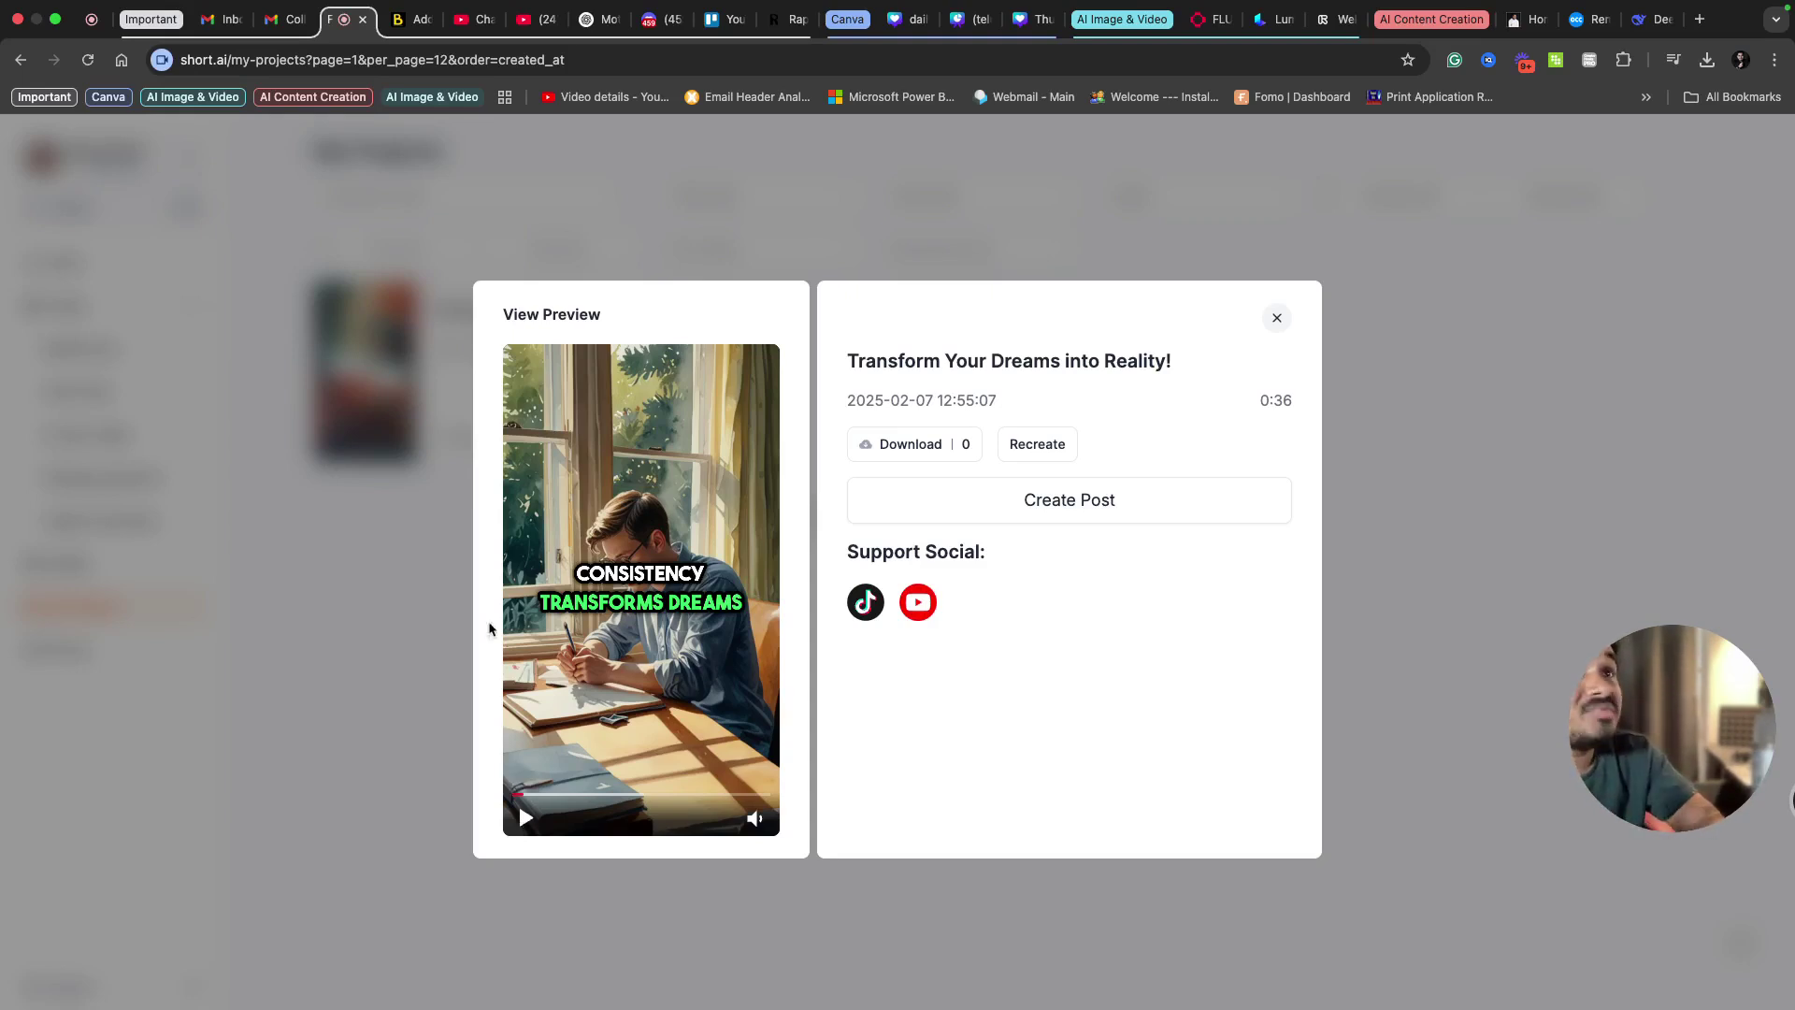
click(1277, 319)
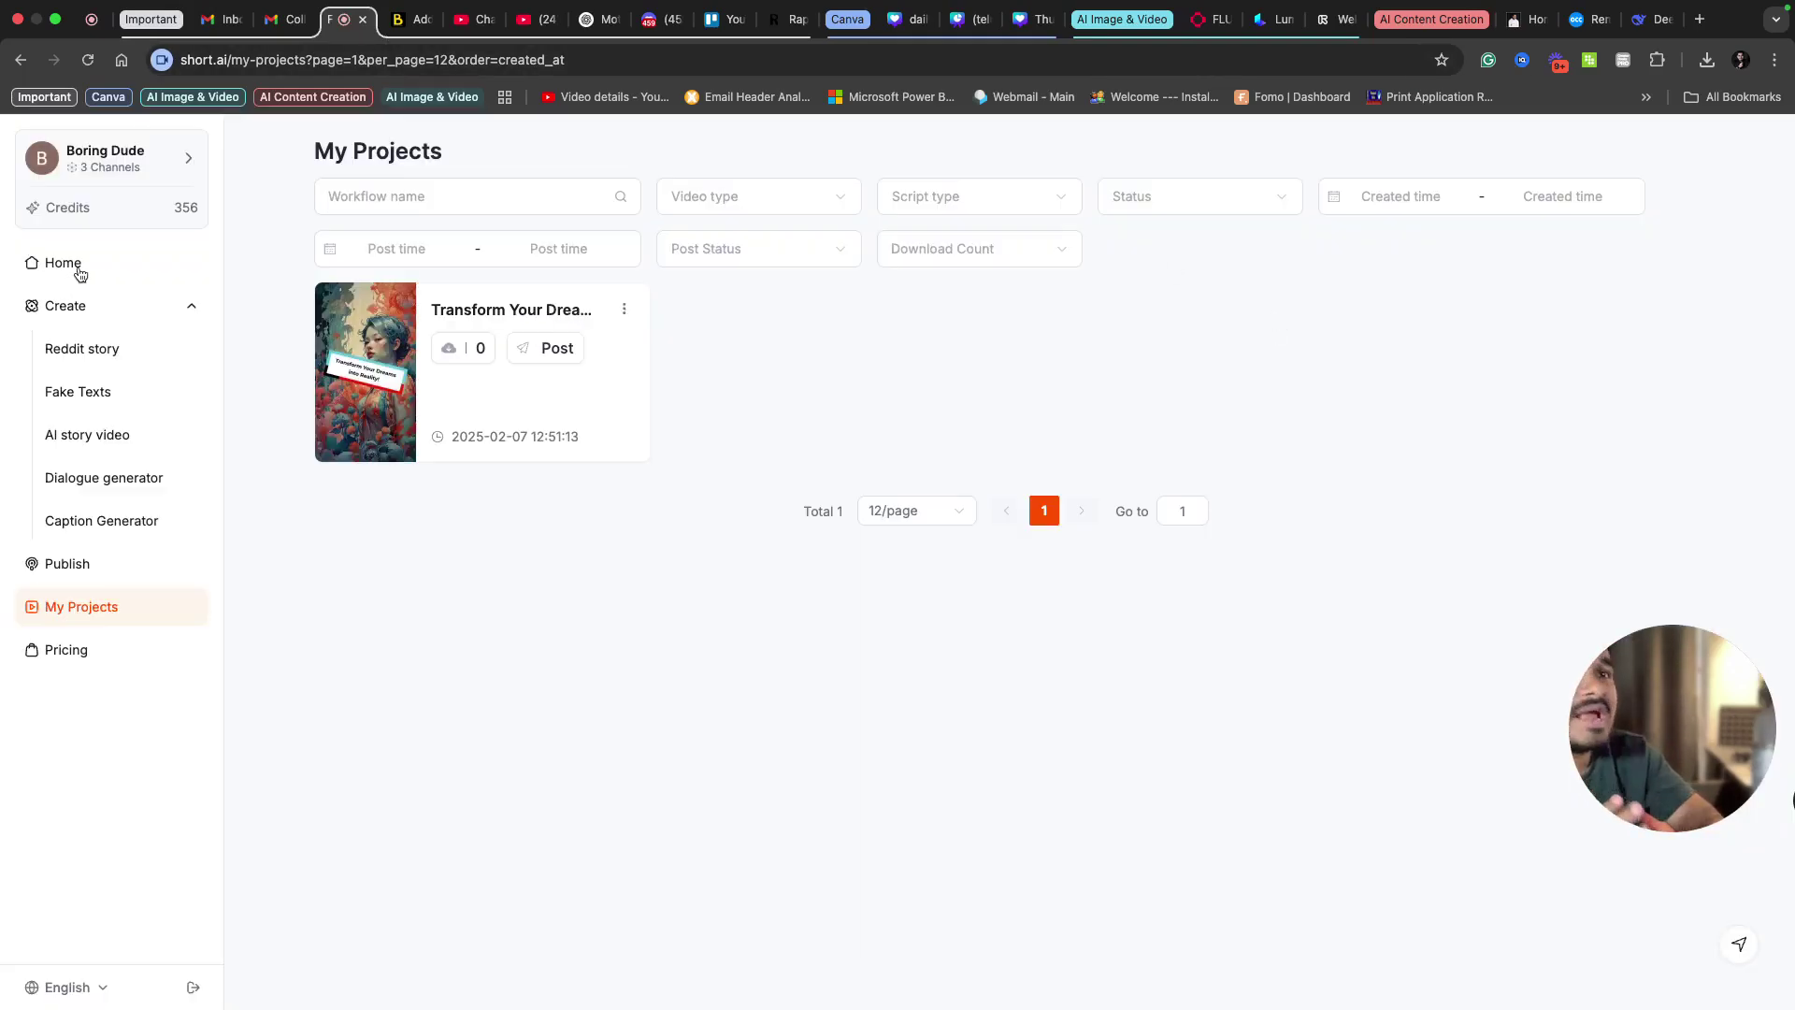
- Return to the Explore home page listing the Faceless Video tools
click(81, 271)
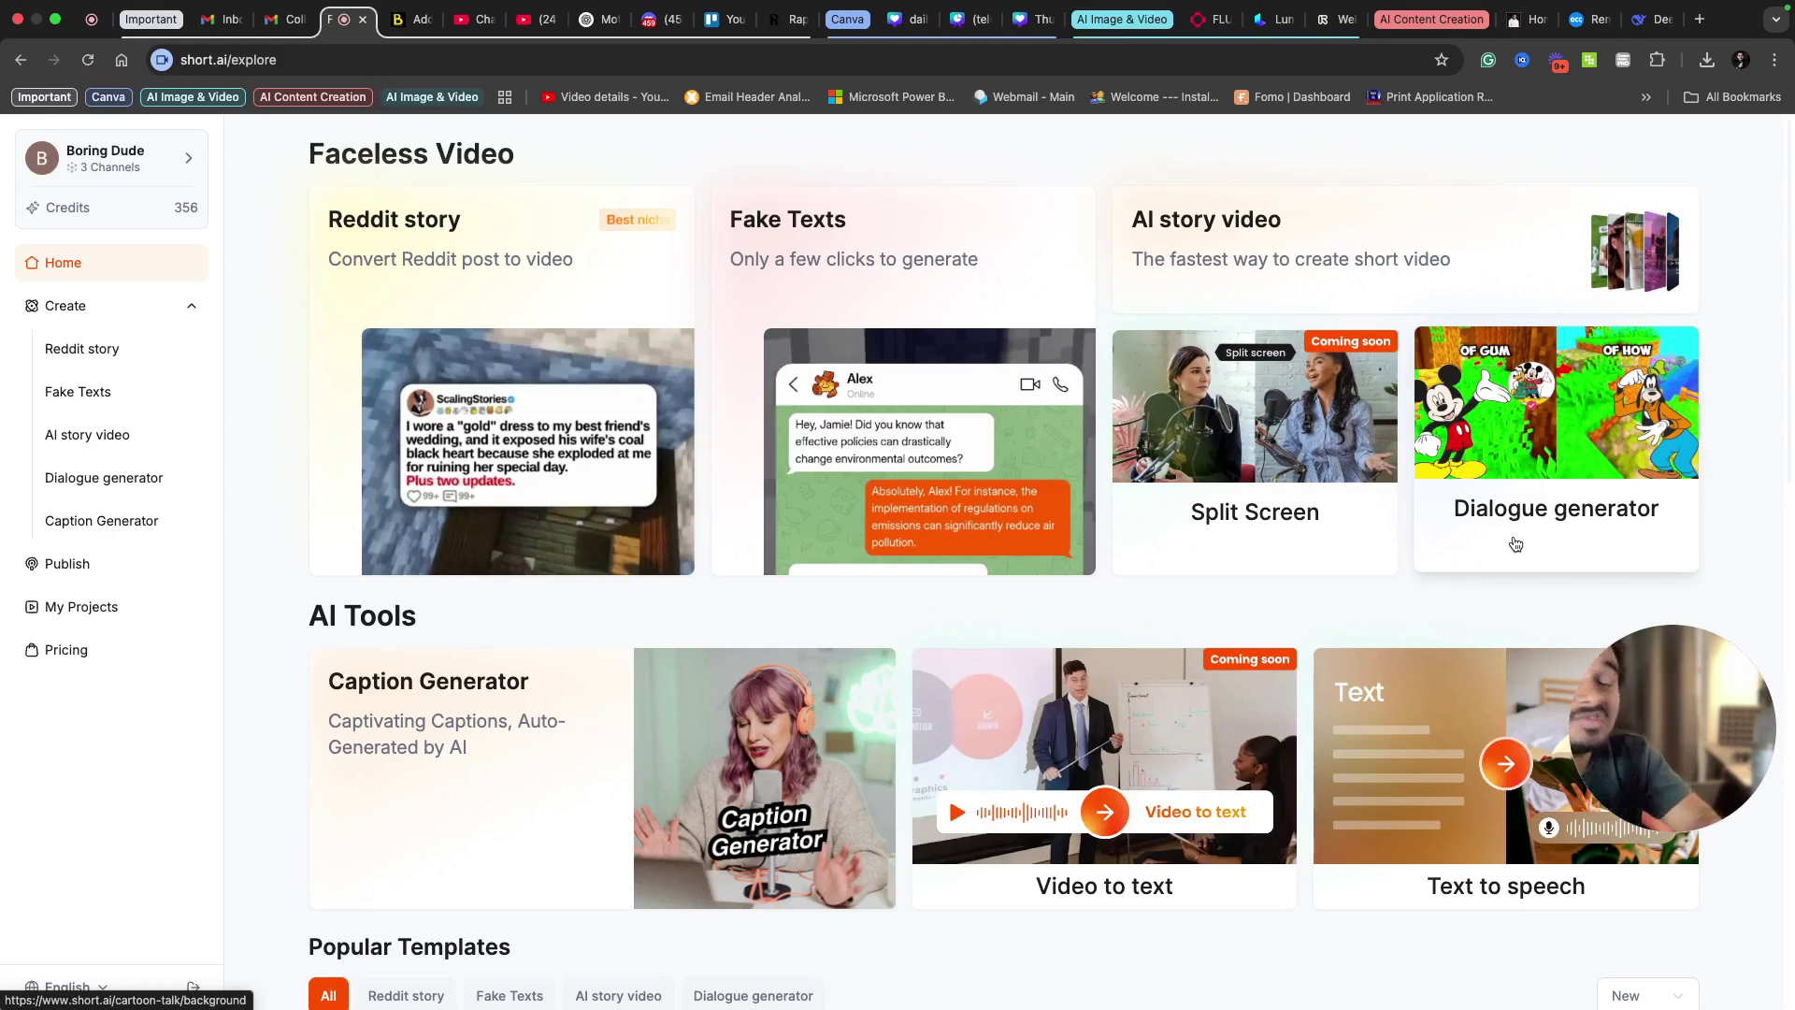
scroll(1515, 544, down, 3)
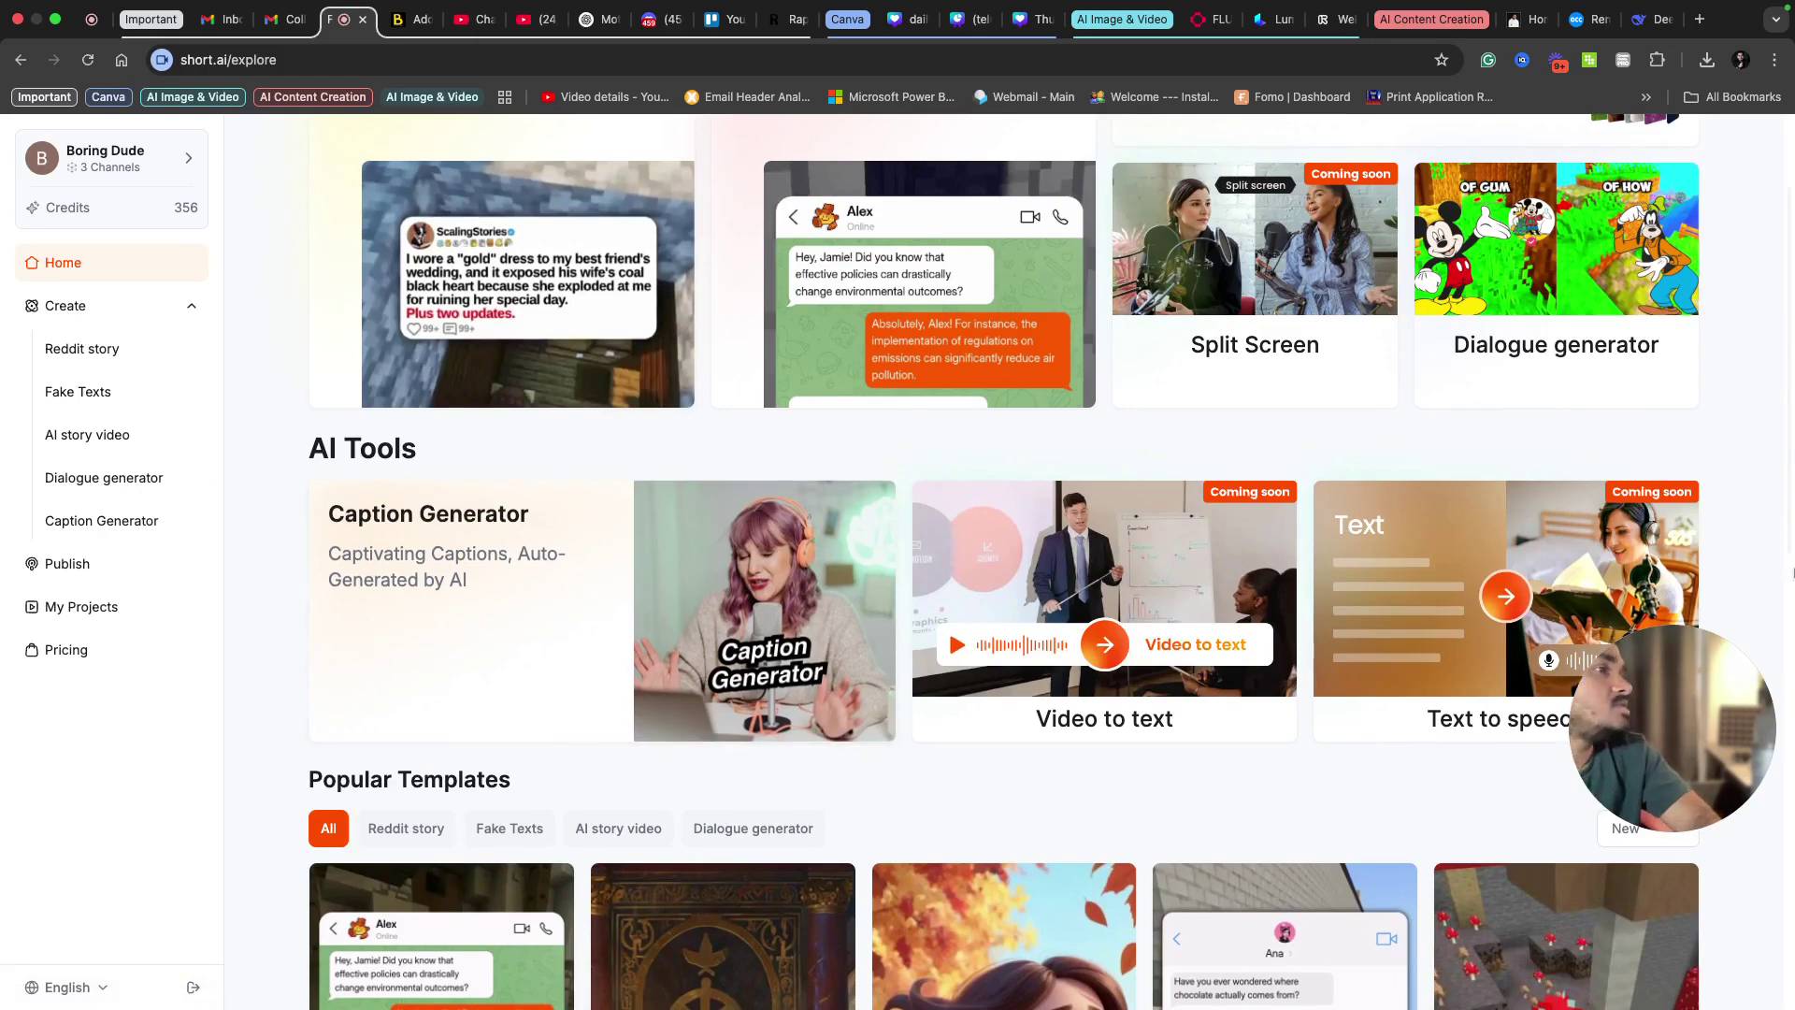
scroll(1774, 530, down, 2)
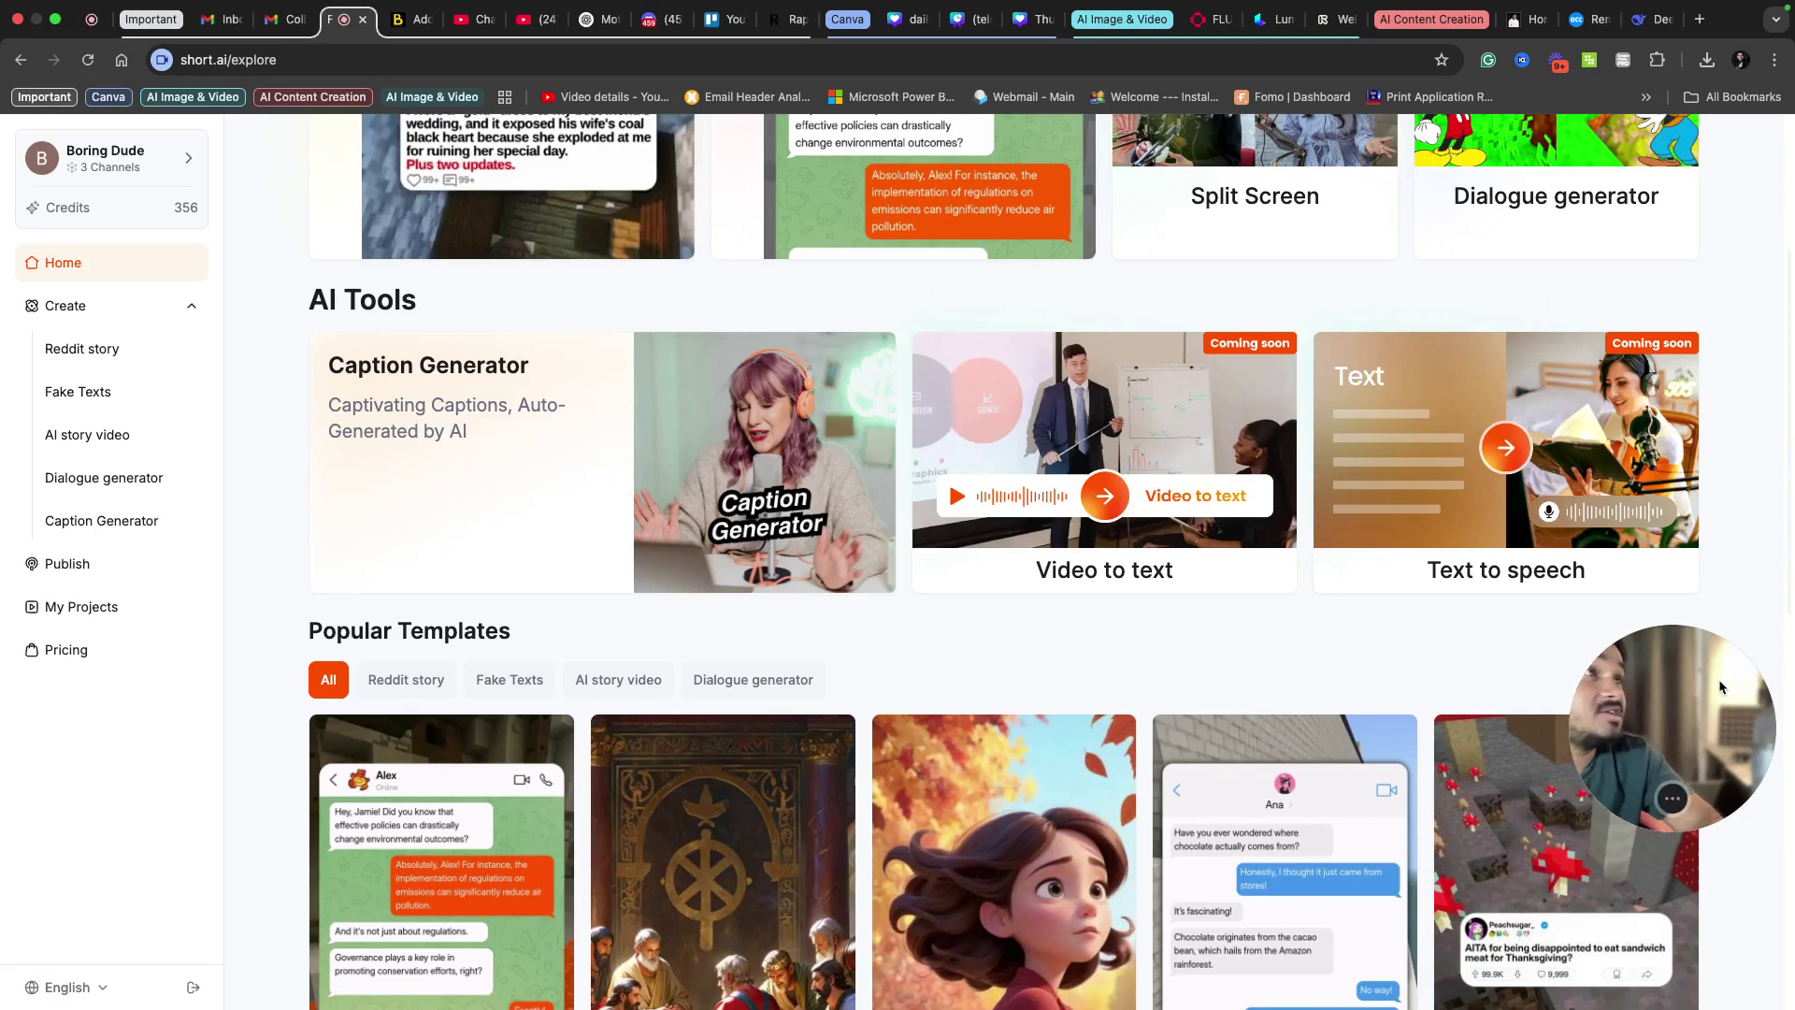
drag(1699, 734, 1625, 727)
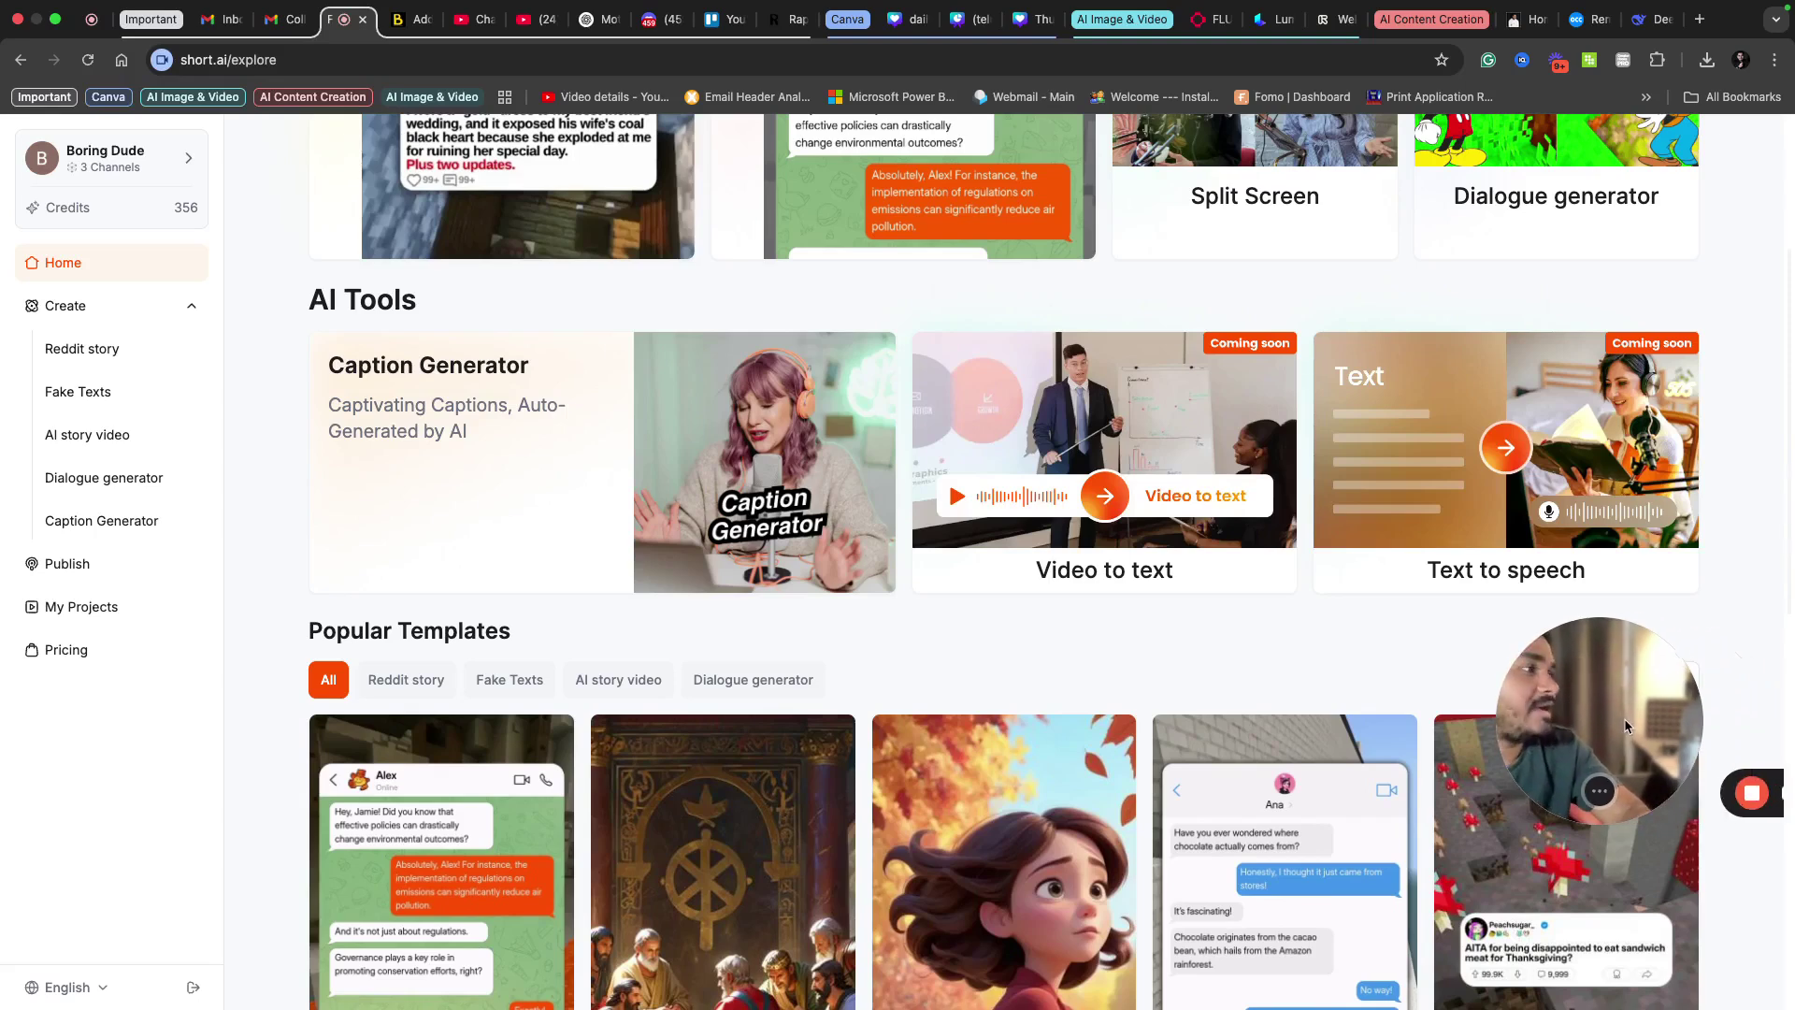